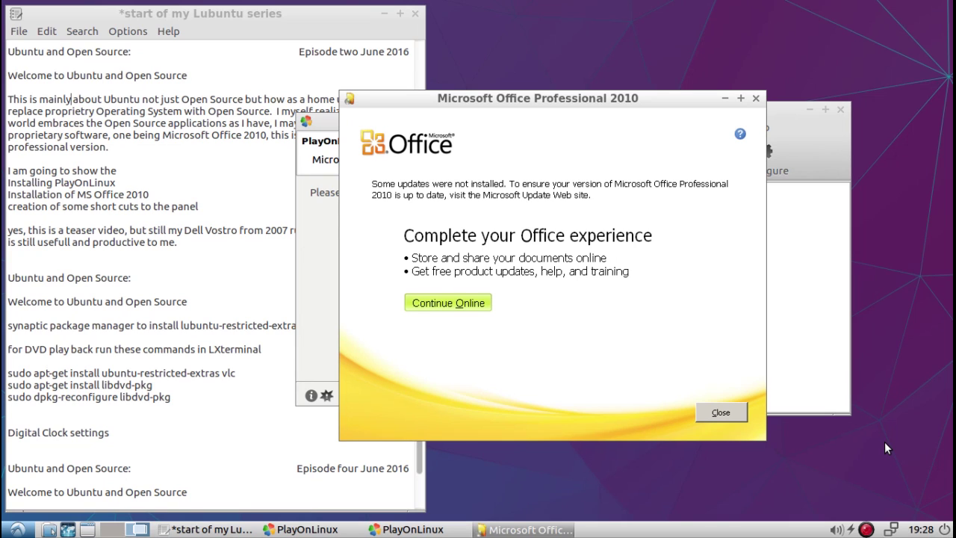
Close the Microsoft Office Professional 2010 setup-finished dialog
{"action": "left_click", "coordinate": [719, 413]}
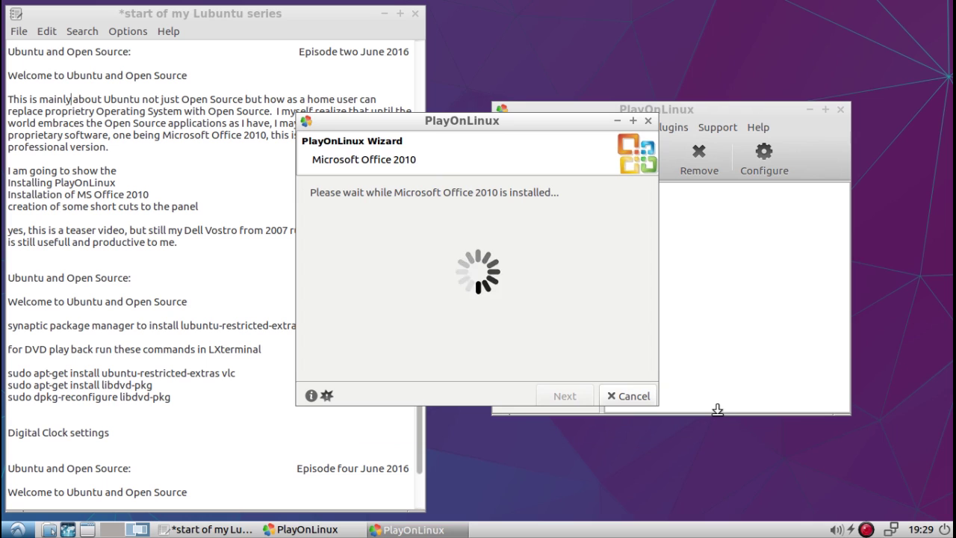
Minimize the text notes window to clear the desktop while the wizard finishes
{"action": "left_click", "coordinate": [384, 19]}
{"action": "left_click", "coordinate": [383, 15]}
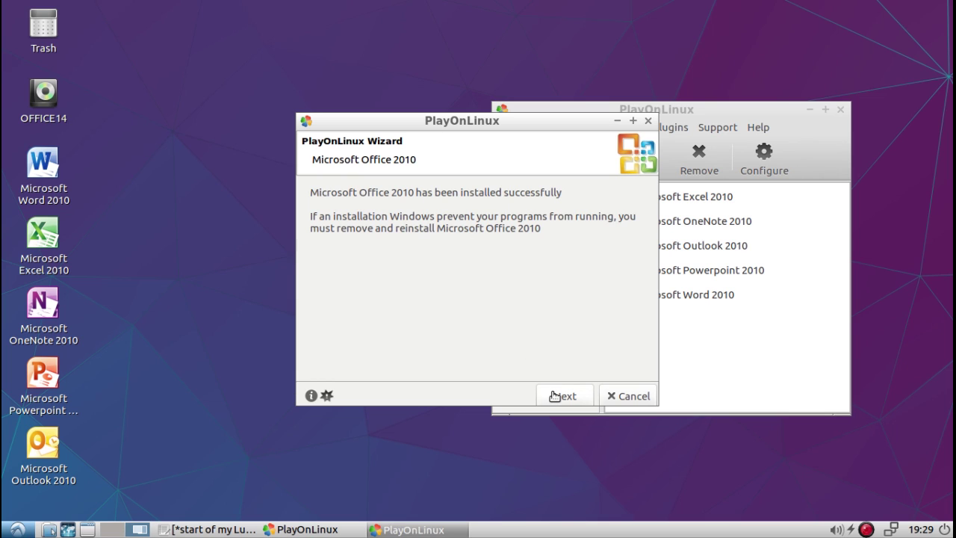
Finish the installation wizard and show the Office2010 virtual drive's configuration settings
{"action": "left_click", "coordinate": [559, 395]}
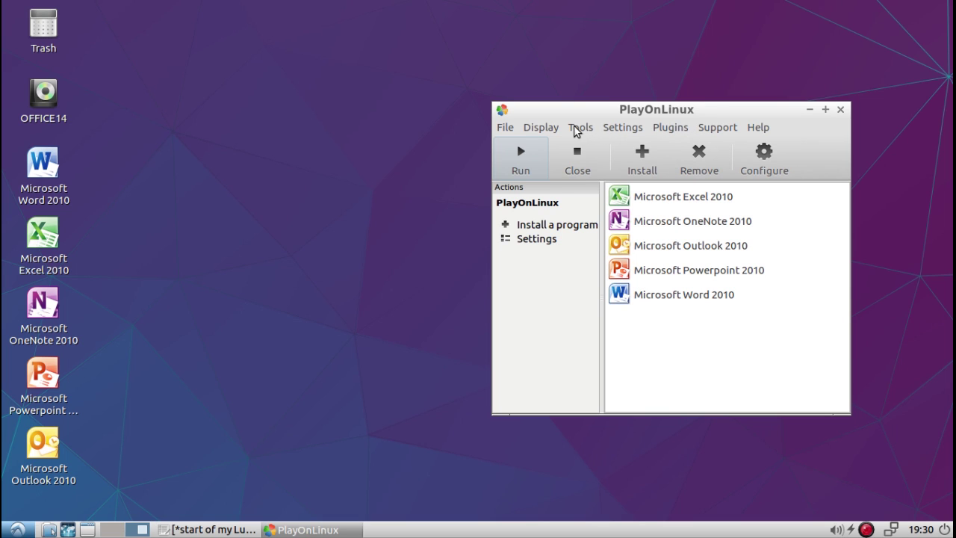
{"action": "left_click", "coordinate": [766, 157]}
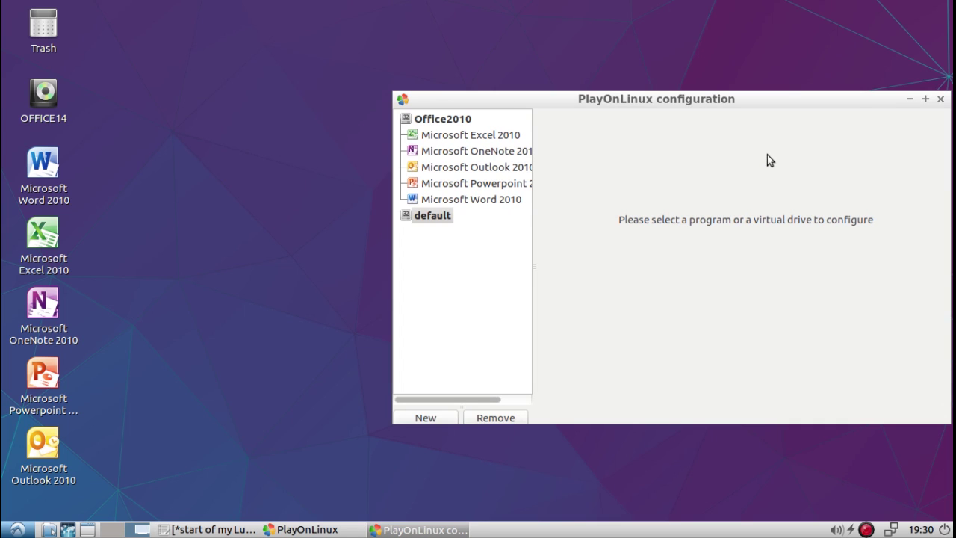
{"action": "left_click", "coordinate": [434, 124]}
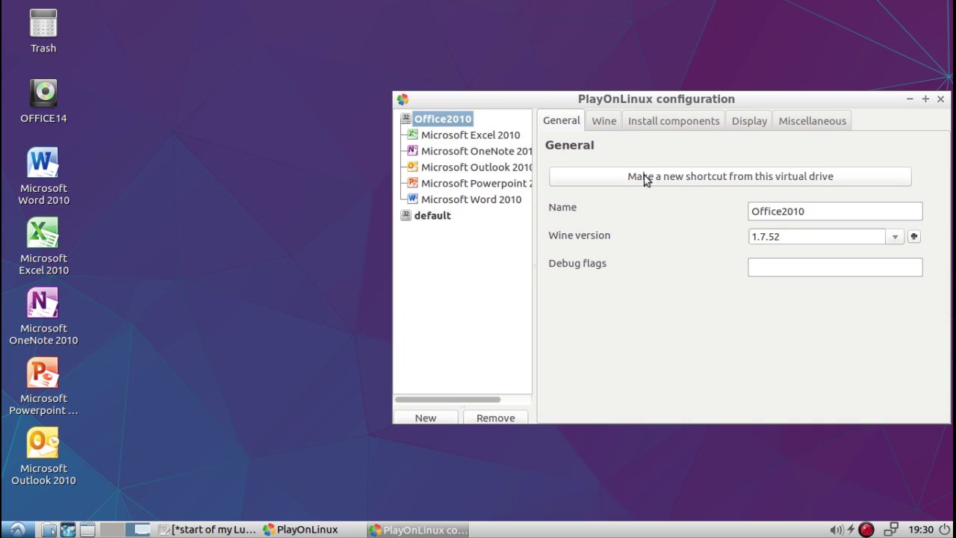
Start a new shortcut from the Office2010 drive with MSACCESS.EXE as its program
{"action": "left_click", "coordinate": [720, 178]}
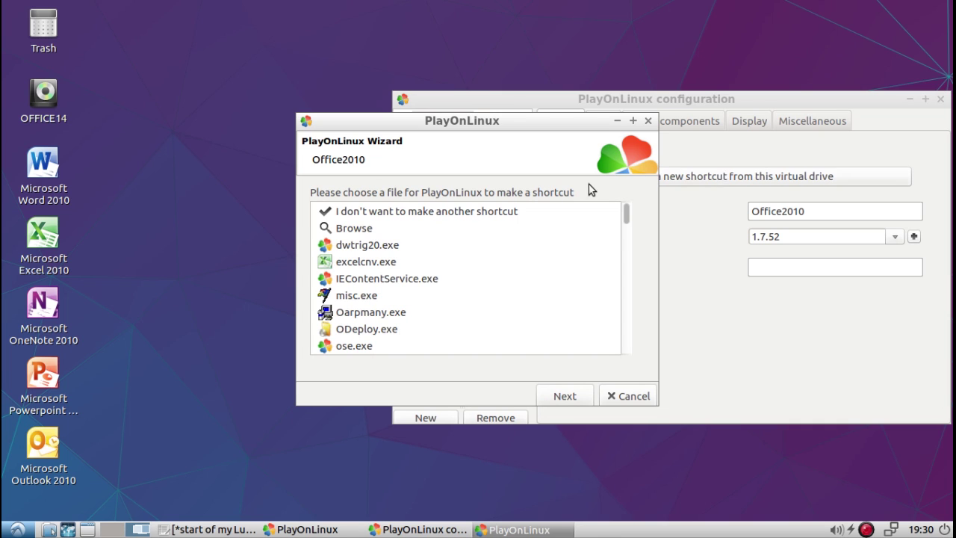
{"action": "scroll", "coordinate": [485, 235], "scroll_direction": "down", "scroll_amount": 1}
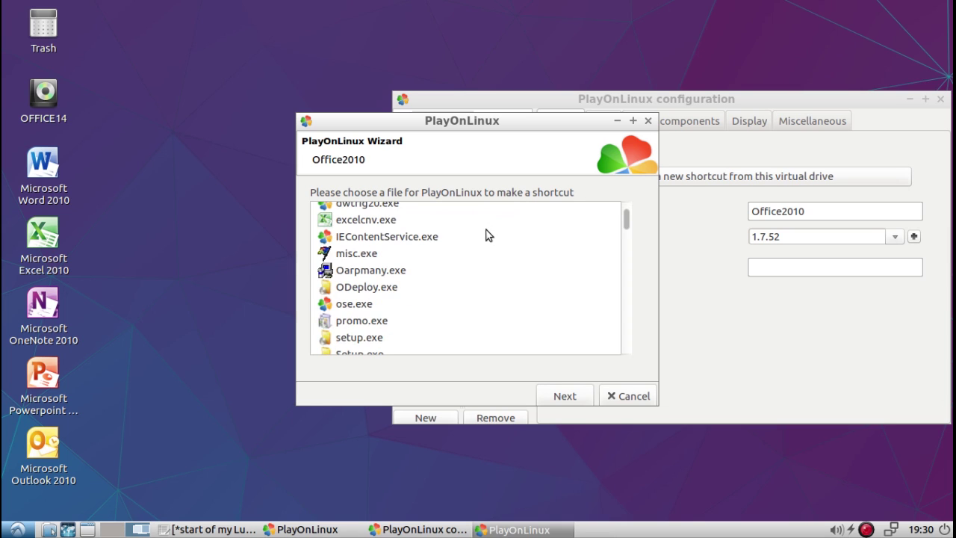
{"action": "scroll", "coordinate": [485, 235], "scroll_direction": "down", "scroll_amount": 3}
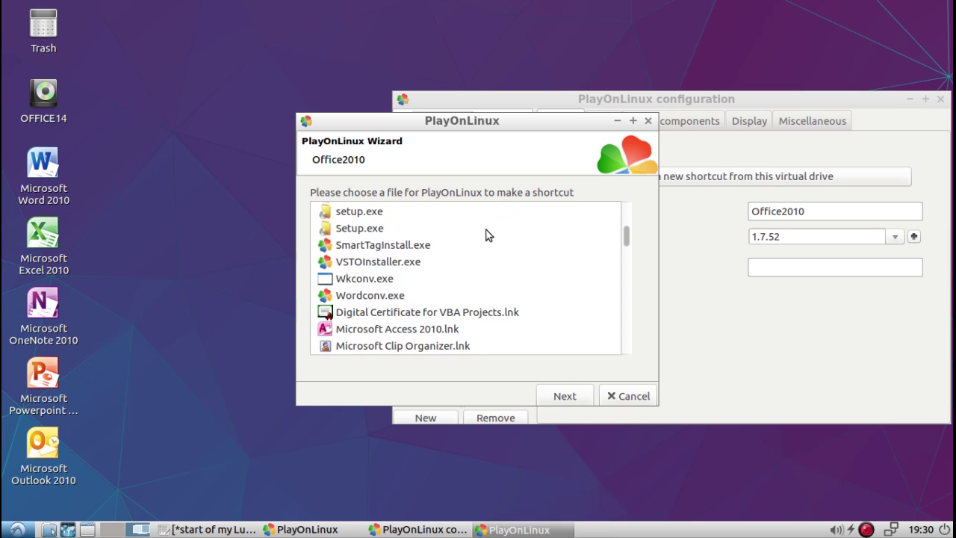
{"action": "scroll", "coordinate": [485, 235], "scroll_direction": "down", "scroll_amount": 1}
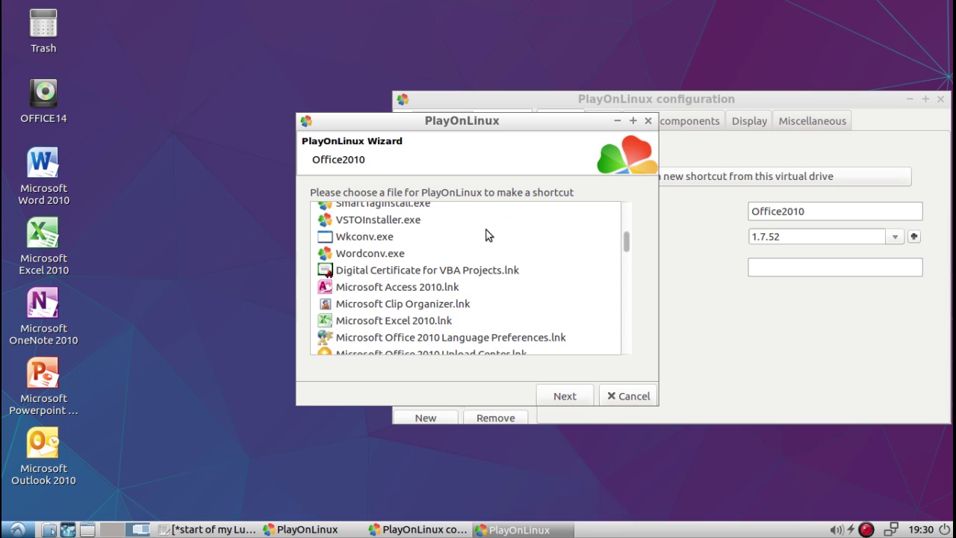
{"action": "scroll", "coordinate": [485, 236], "scroll_direction": "down", "scroll_amount": 2}
{"action": "scroll", "coordinate": [486, 235], "scroll_direction": "down", "scroll_amount": 2}
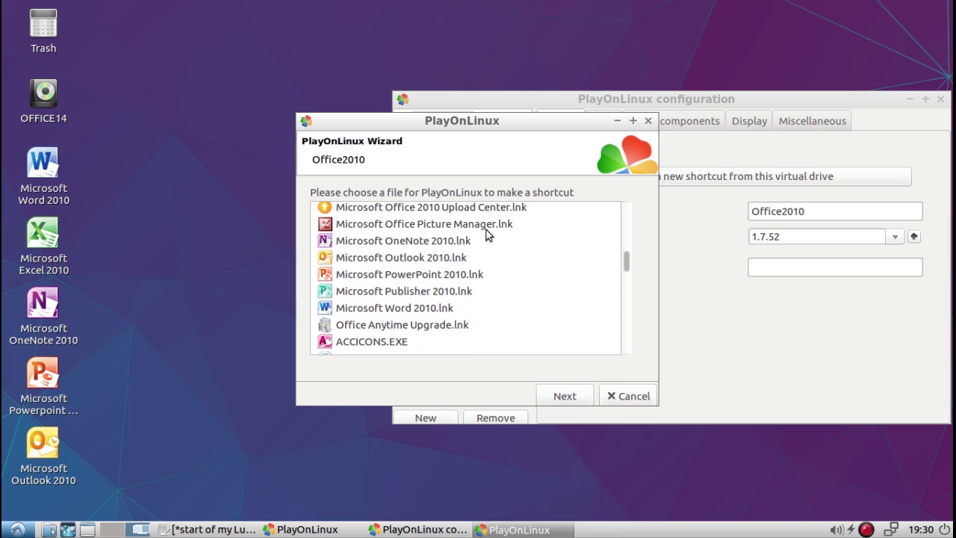
{"action": "scroll", "coordinate": [485, 235], "scroll_direction": "down", "scroll_amount": 1}
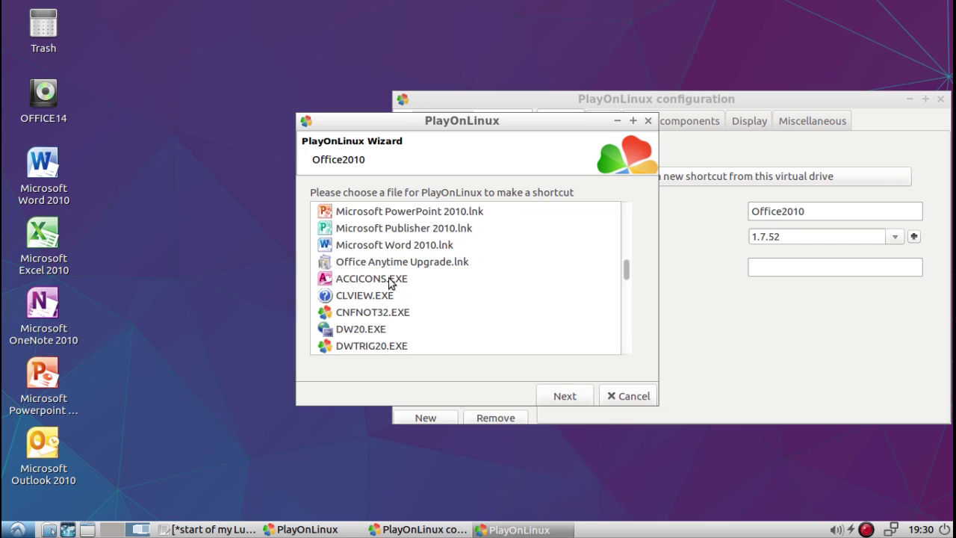
{"action": "scroll", "coordinate": [415, 280], "scroll_direction": "down", "scroll_amount": 2}
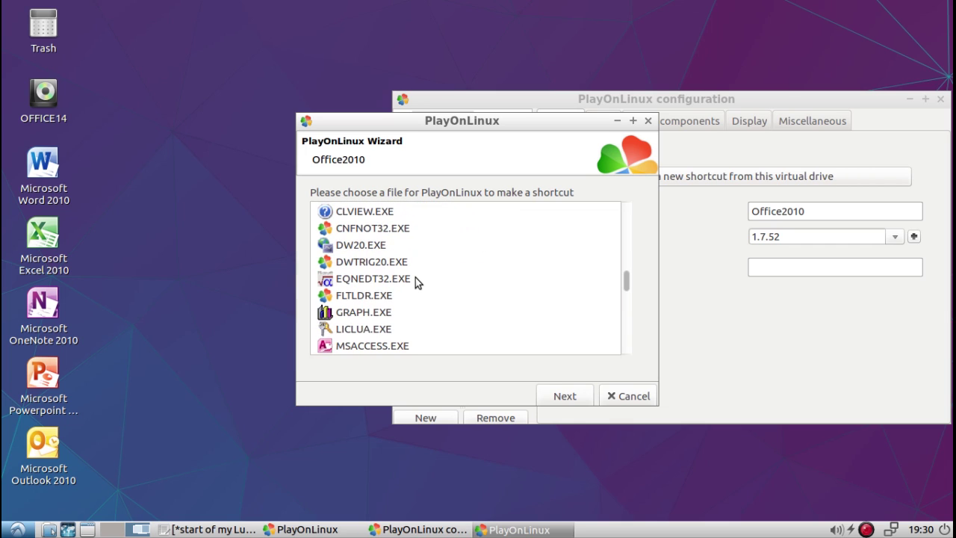
{"action": "scroll", "coordinate": [415, 278], "scroll_direction": "down", "scroll_amount": 1}
{"action": "left_click", "coordinate": [396, 326]}
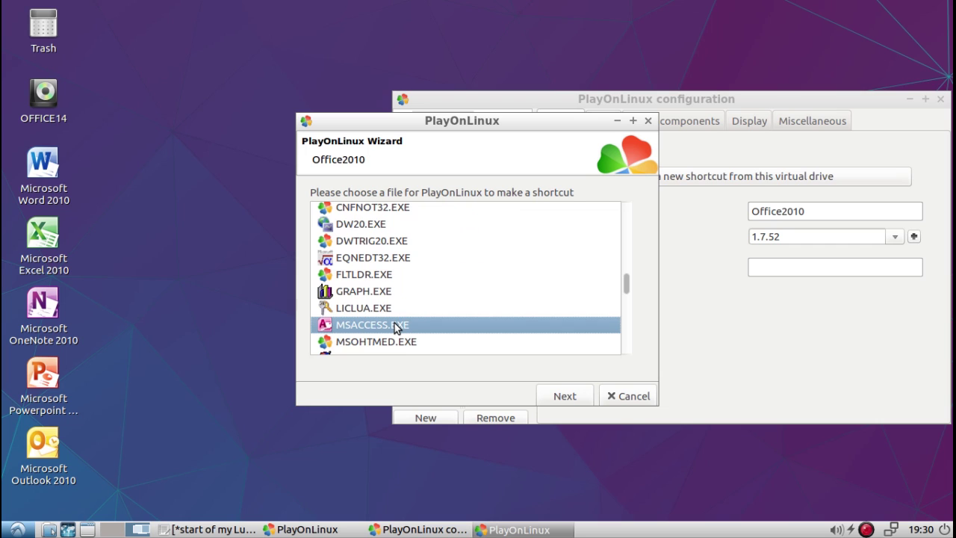
{"action": "scroll", "coordinate": [437, 275], "scroll_direction": "up", "scroll_amount": 2}
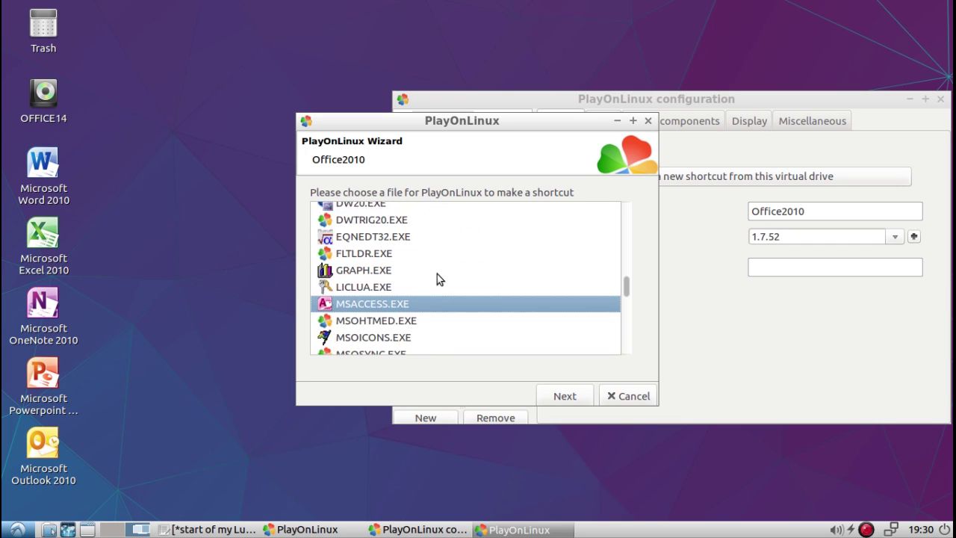
{"action": "scroll", "coordinate": [436, 275], "scroll_direction": "down", "scroll_amount": 3}
{"action": "scroll", "coordinate": [423, 269], "scroll_direction": "up", "scroll_amount": 2}
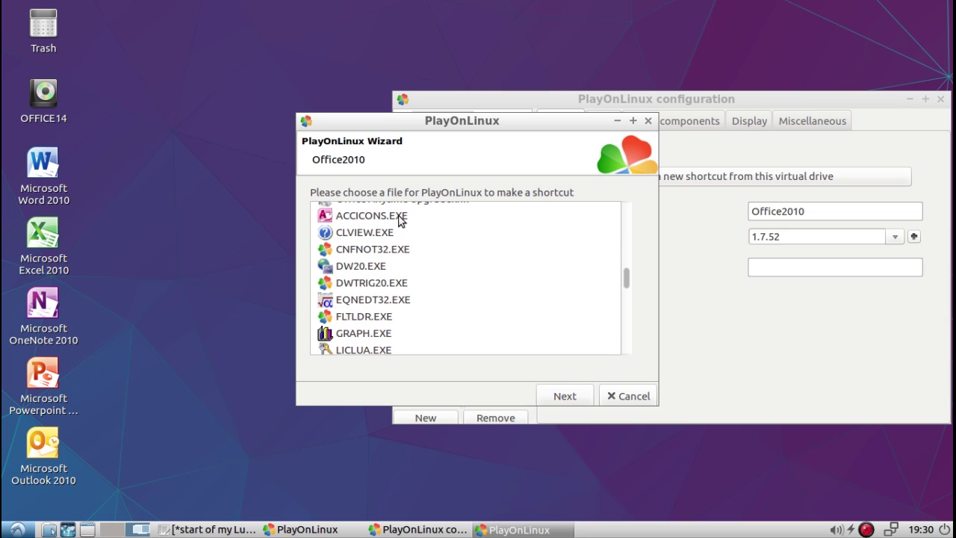
{"action": "scroll", "coordinate": [433, 256], "scroll_direction": "down", "scroll_amount": 2}
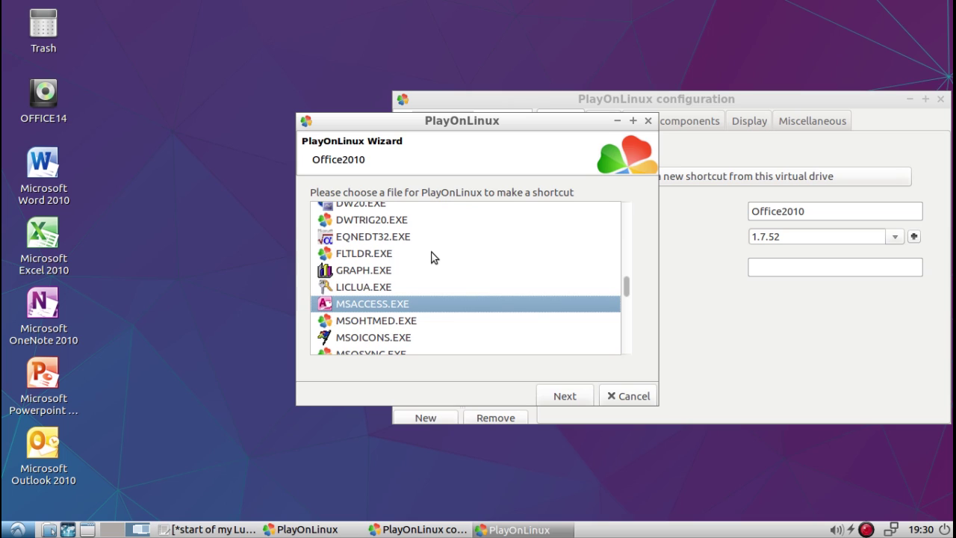
{"action": "scroll", "coordinate": [433, 257], "scroll_direction": "down", "scroll_amount": 1}
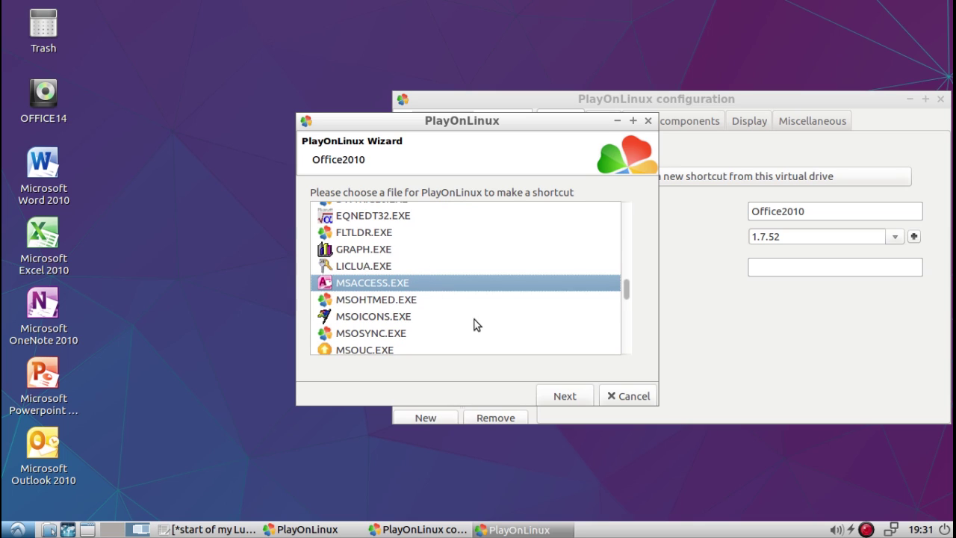
{"action": "left_click", "coordinate": [557, 396]}
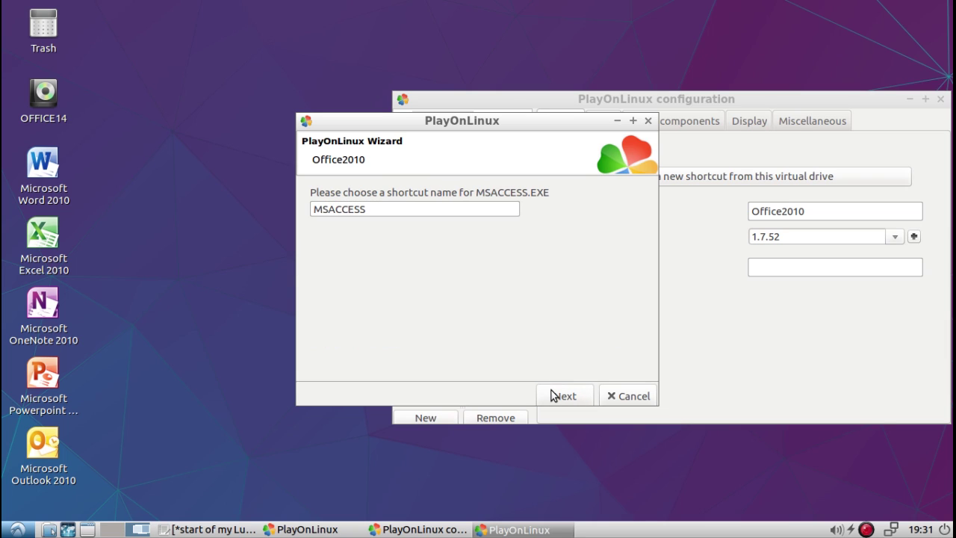
Replace the default MSACCESS name with 'Microsoft Access 2010' and create the shortcut
{"action": "double_click", "coordinate": [379, 209]}
{"action": "type", "text": "Microsoft"}
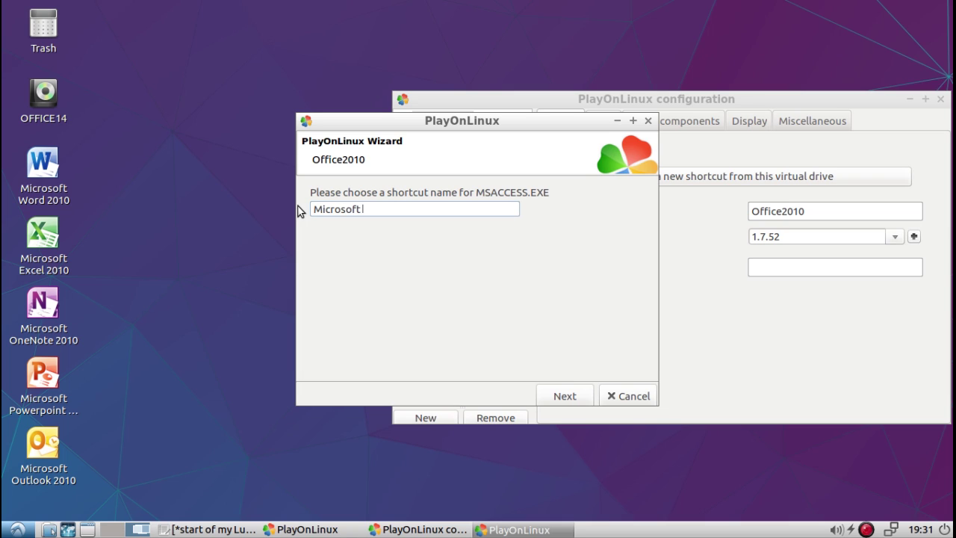
{"action": "type", "text": " Access 2010"}
{"action": "left_click", "coordinate": [573, 394]}
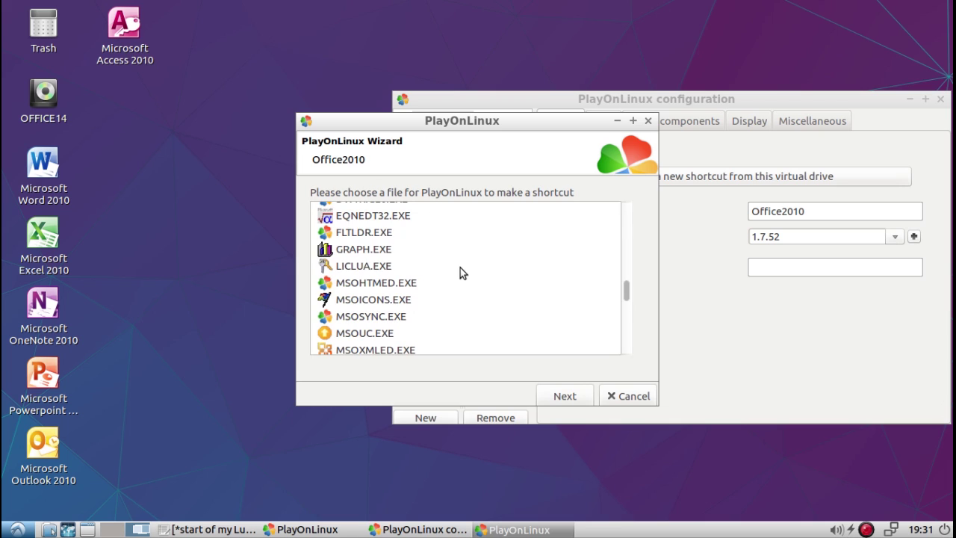
Select MSPUB.EXE in the wizard's executable list
{"action": "scroll", "coordinate": [481, 260], "scroll_direction": "down", "scroll_amount": 5}
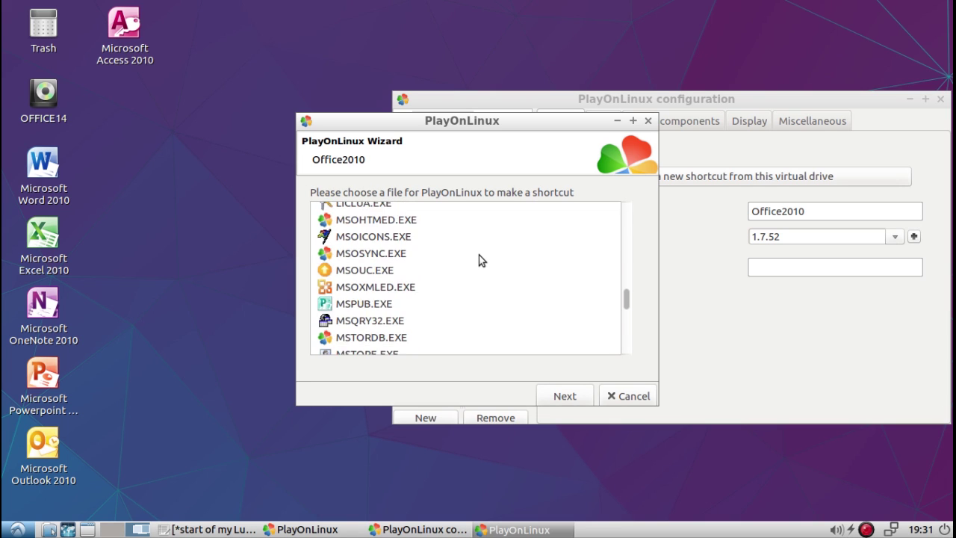
{"action": "scroll", "coordinate": [480, 260], "scroll_direction": "down", "scroll_amount": 2}
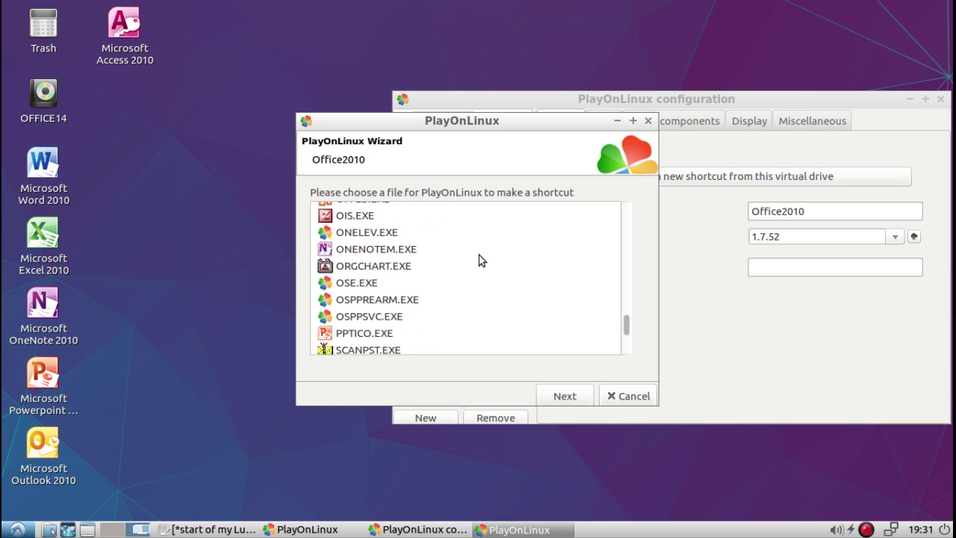
{"action": "scroll", "coordinate": [479, 254], "scroll_direction": "down", "scroll_amount": 3}
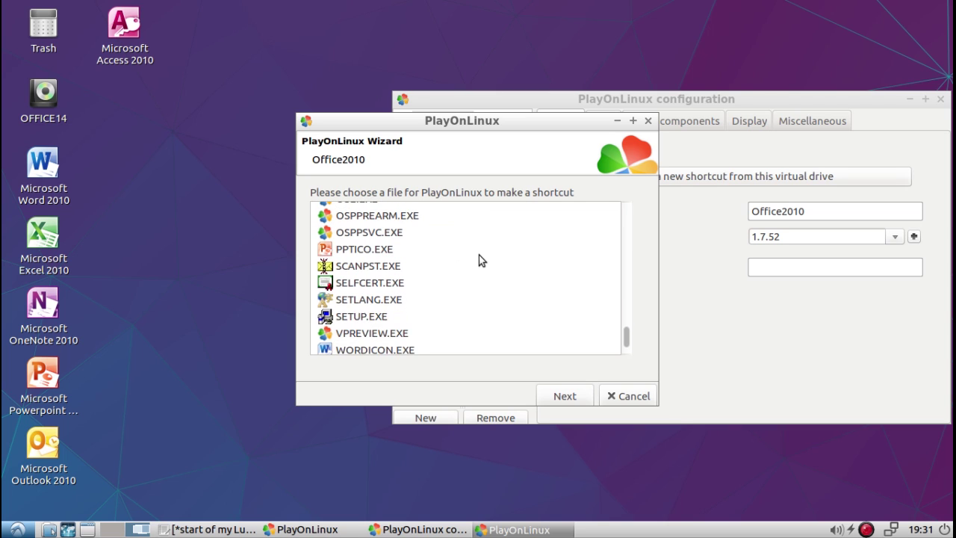
{"action": "scroll", "coordinate": [479, 255], "scroll_direction": "down", "scroll_amount": 1}
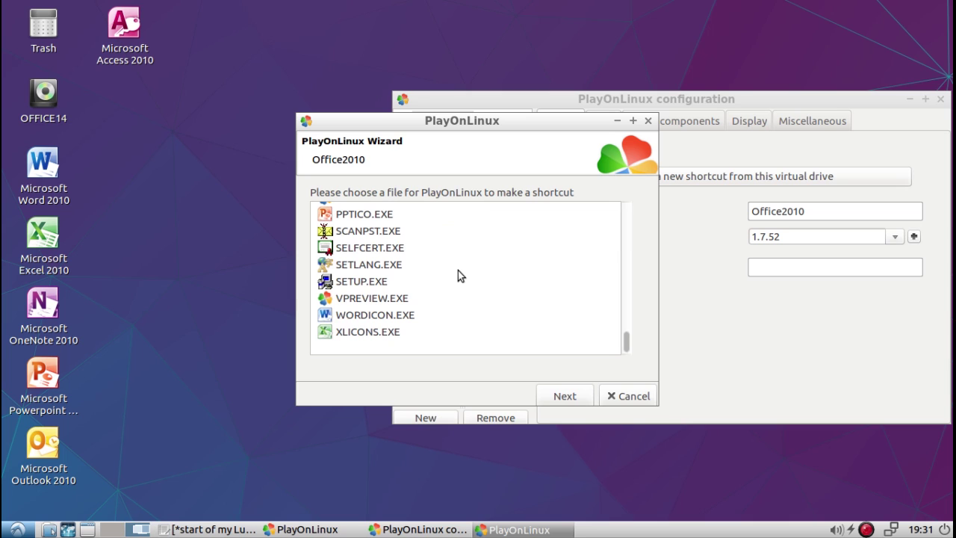
{"action": "scroll", "coordinate": [459, 273], "scroll_direction": "up", "scroll_amount": 1}
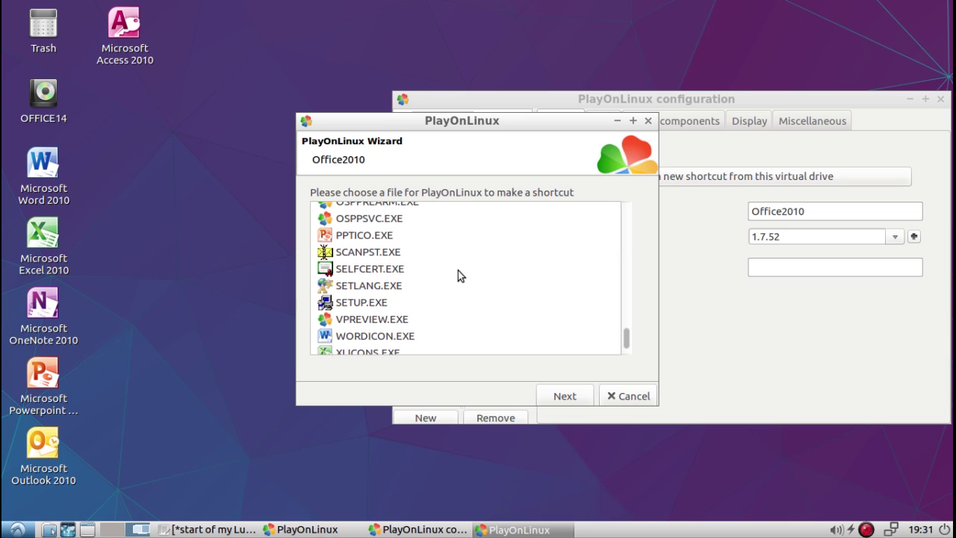
{"action": "scroll", "coordinate": [459, 275], "scroll_direction": "up", "scroll_amount": 1}
{"action": "scroll", "coordinate": [458, 276], "scroll_direction": "up", "scroll_amount": 1}
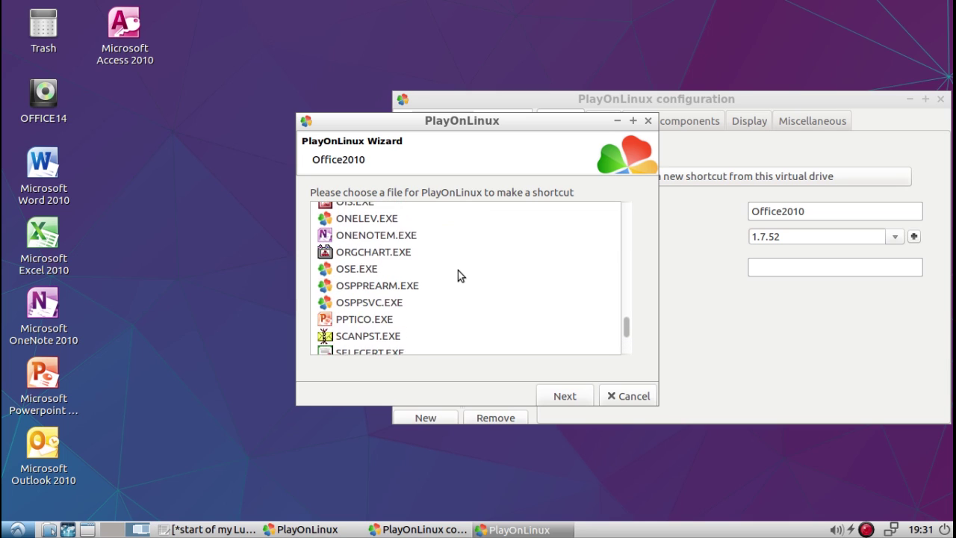
{"action": "scroll", "coordinate": [457, 275], "scroll_direction": "up", "scroll_amount": 5}
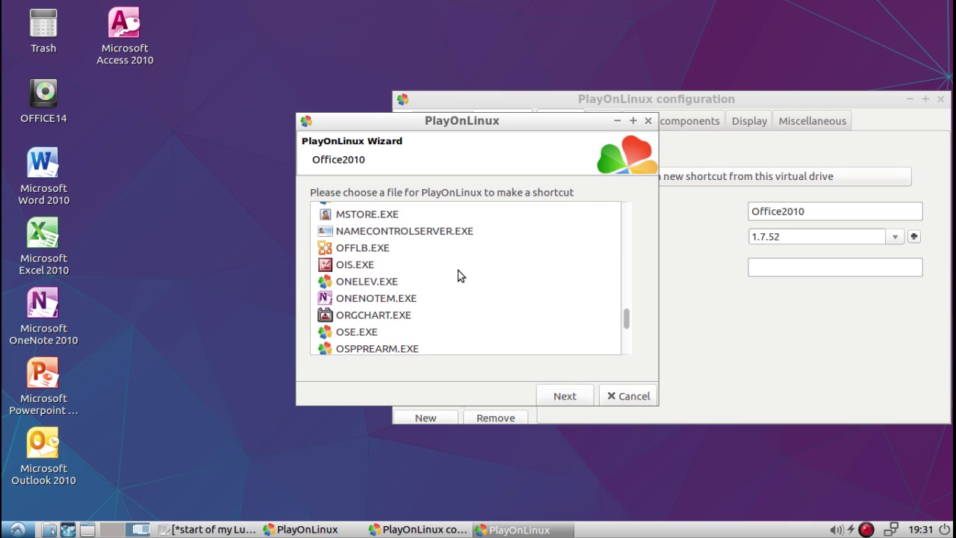
{"action": "scroll", "coordinate": [457, 274], "scroll_direction": "up", "scroll_amount": 4}
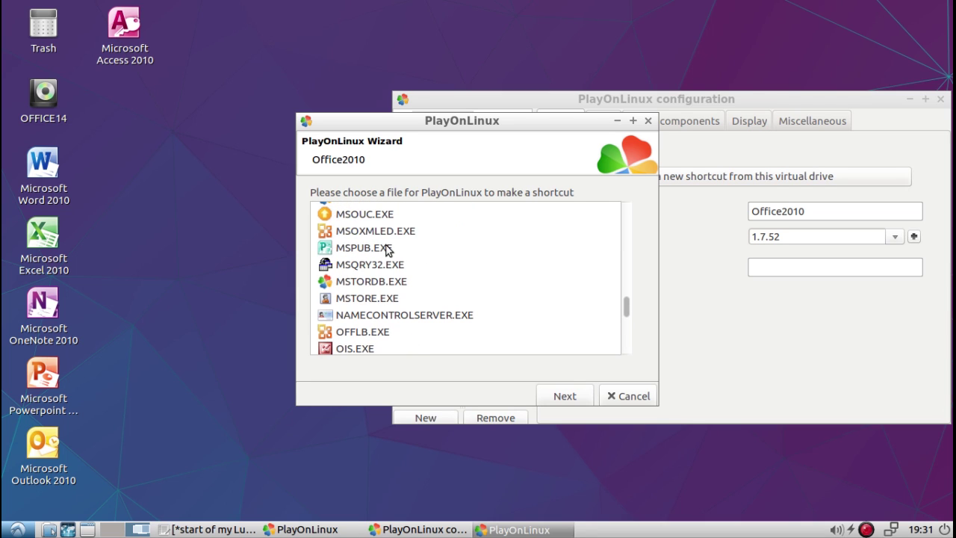
{"action": "left_click", "coordinate": [386, 250]}
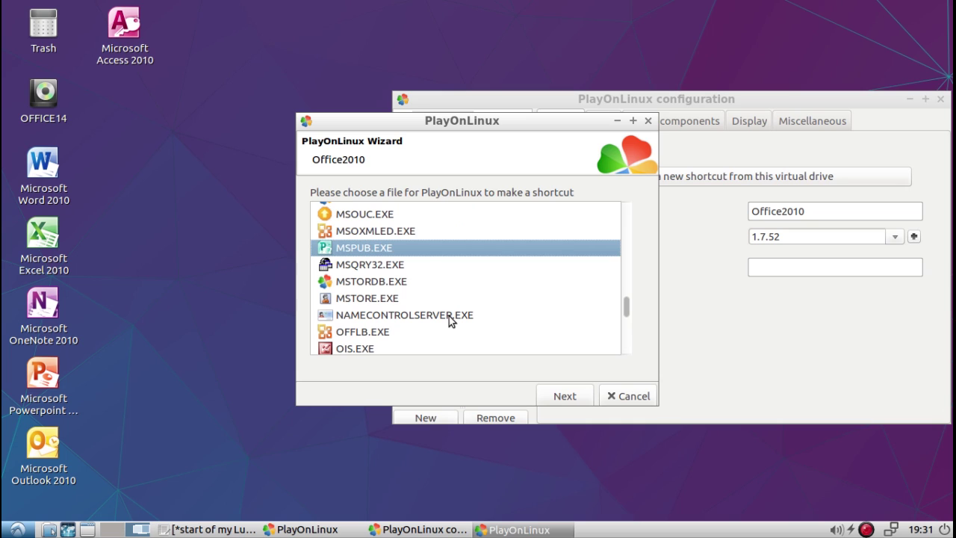
Rename the MSPUB shortcut to 'Microsoft Publisher 2010' and create it
{"action": "left_click", "coordinate": [560, 396]}
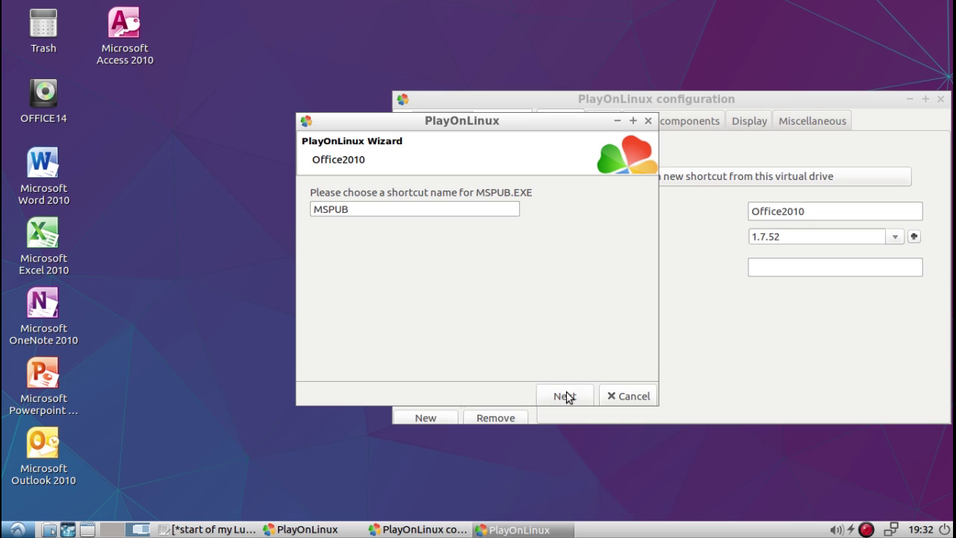
{"action": "double_click", "coordinate": [363, 207]}
{"action": "type", "text": "Microf"}
{"action": "key", "text": "BackSpace"}
{"action": "type", "text": "soft"}
{"action": "type", "text": "Publisher"}
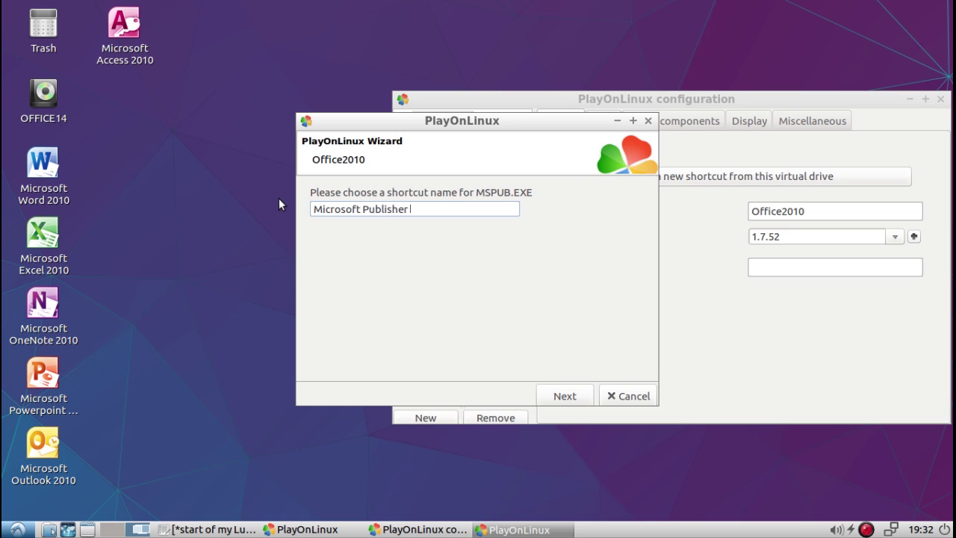
{"action": "type", "text": " 2010"}
{"action": "left_click", "coordinate": [560, 394]}
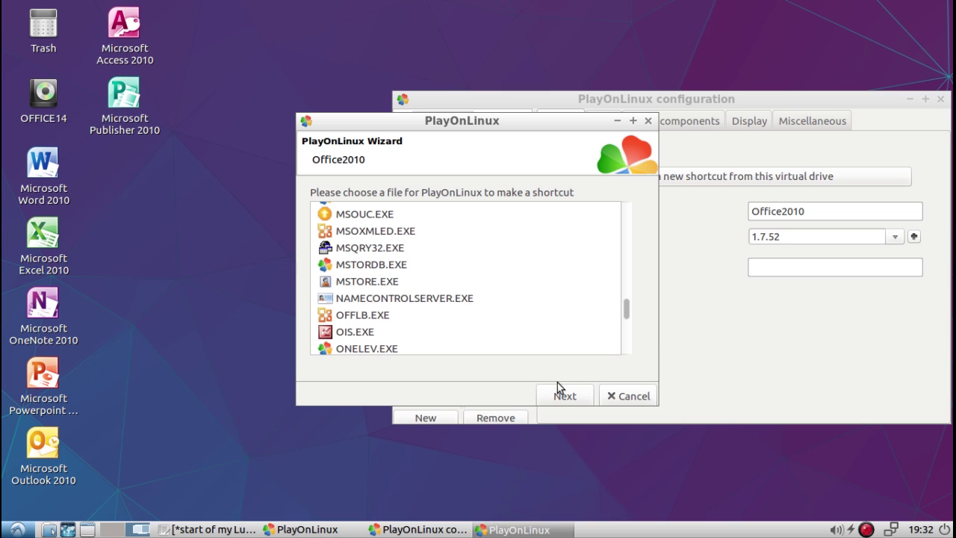
Choose 'I don't want to make another shortcut' and finish the wizard
{"action": "scroll", "coordinate": [525, 326], "scroll_direction": "up", "scroll_amount": 10}
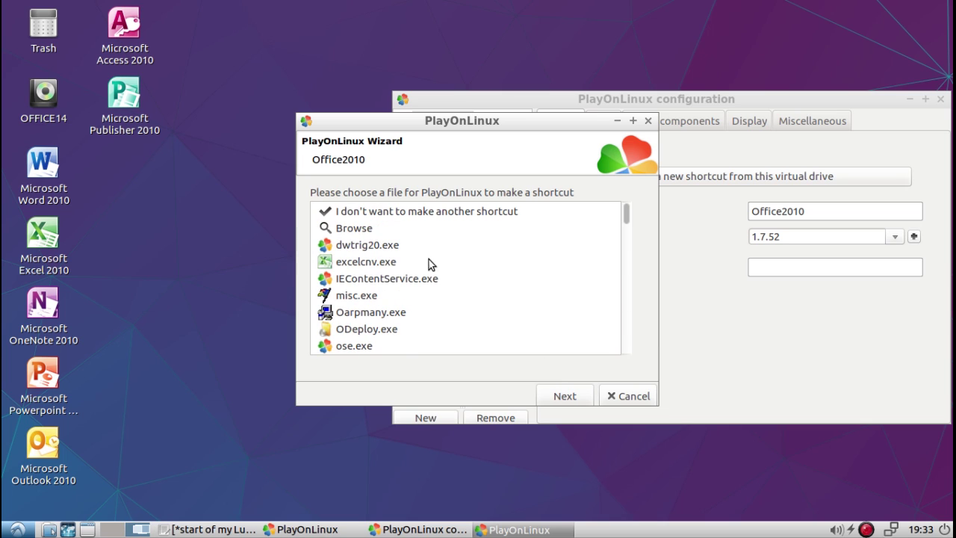
{"action": "left_click", "coordinate": [382, 212]}
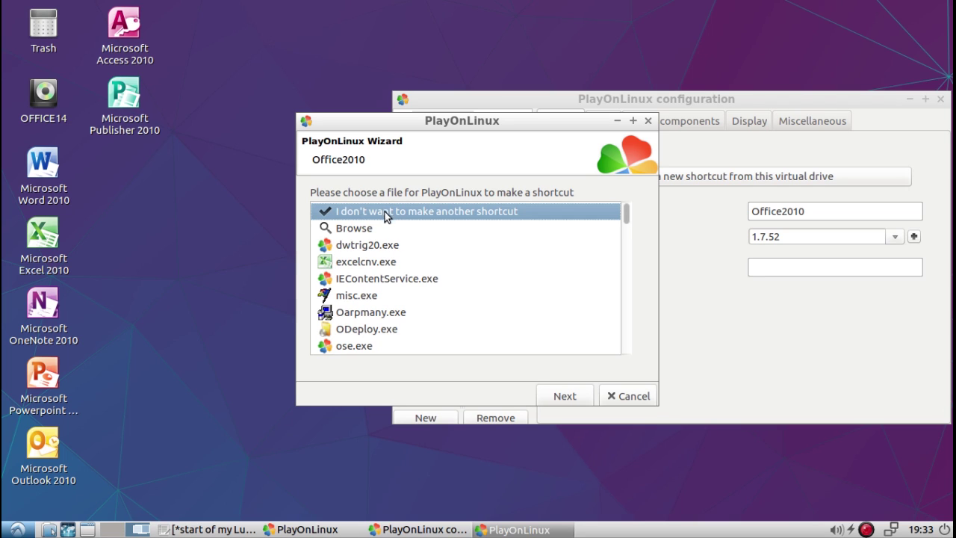
{"action": "left_click", "coordinate": [565, 395]}
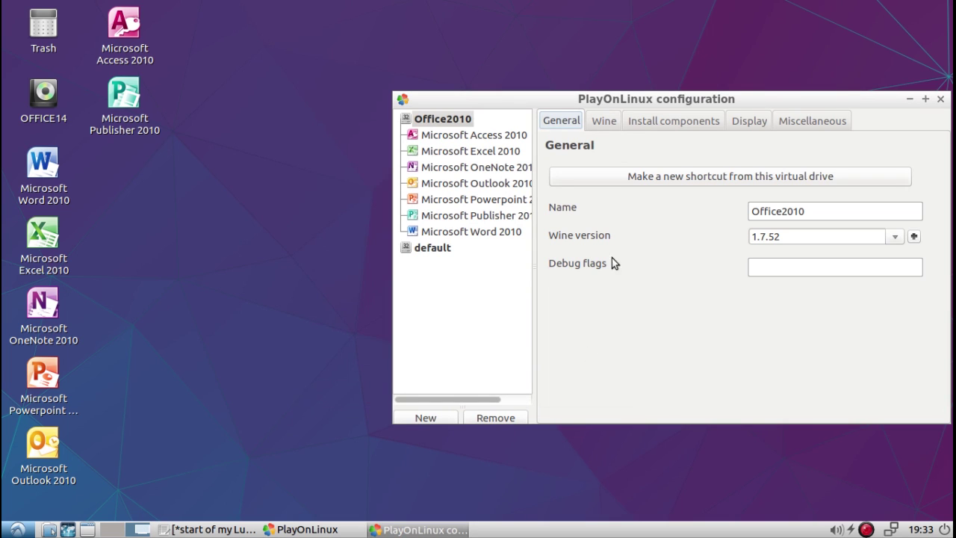
Move the configuration window aside and close it
{"action": "left_click_drag", "start_coordinate": [621, 99], "coordinate": [529, 97]}
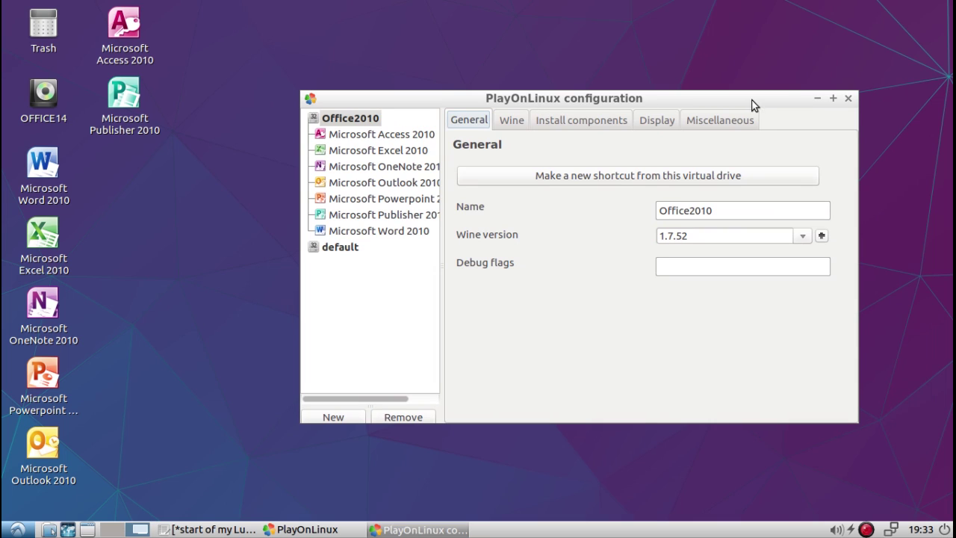
{"action": "left_click", "coordinate": [848, 100]}
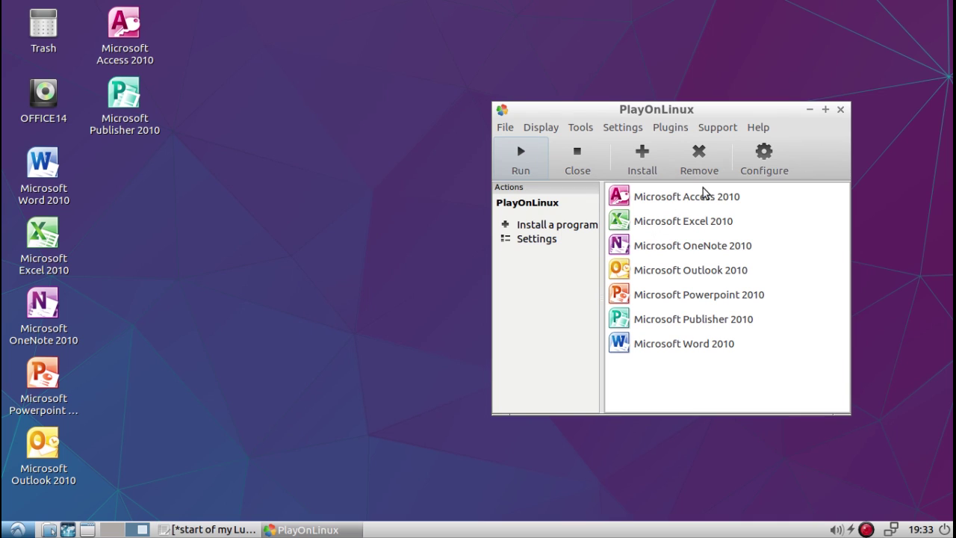
Run Microsoft Word 2010 and enter the user's name and initials in the User Name prompt
{"action": "left_click", "coordinate": [630, 347]}
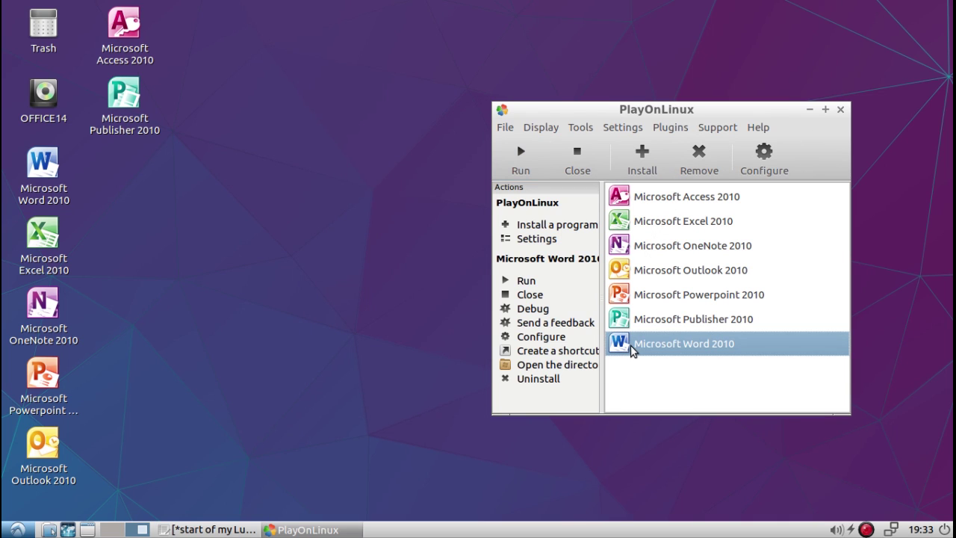
{"action": "left_click", "coordinate": [525, 282]}
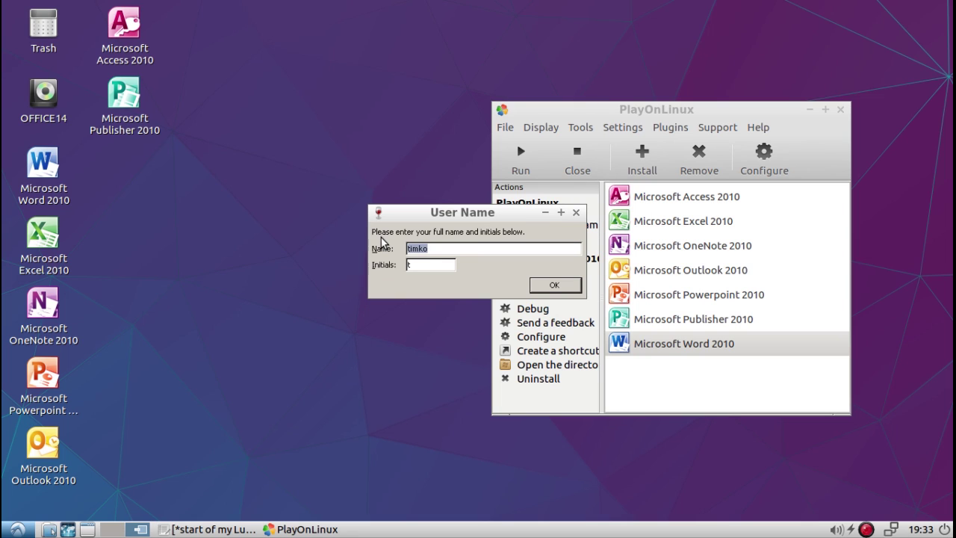
{"action": "type", "text": "Timko"}
{"action": "key", "text": "Tab"}
{"action": "type", "text": "TDM"}
{"action": "left_click", "coordinate": [554, 284]}
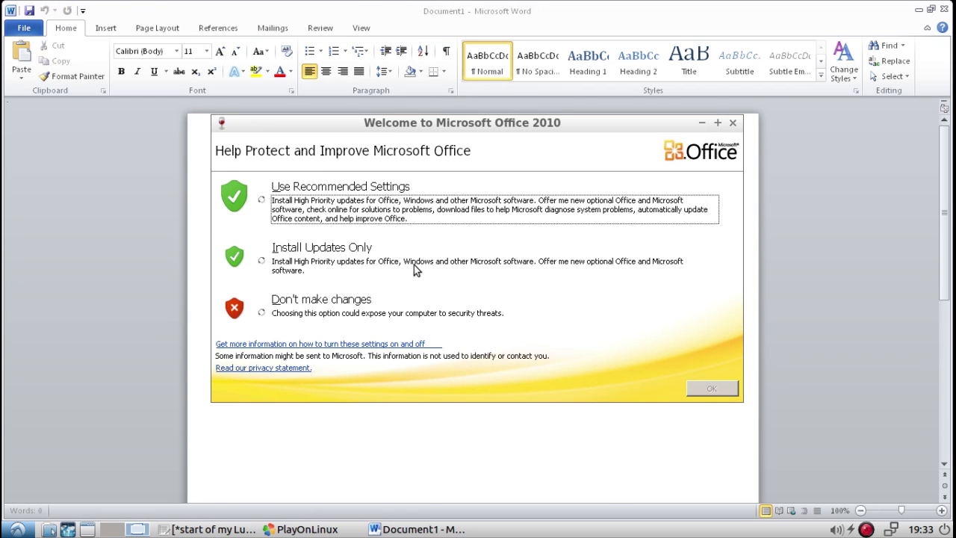
Accept Word's recommended update settings and dismiss the update sign-up error
{"action": "left_click", "coordinate": [262, 200]}
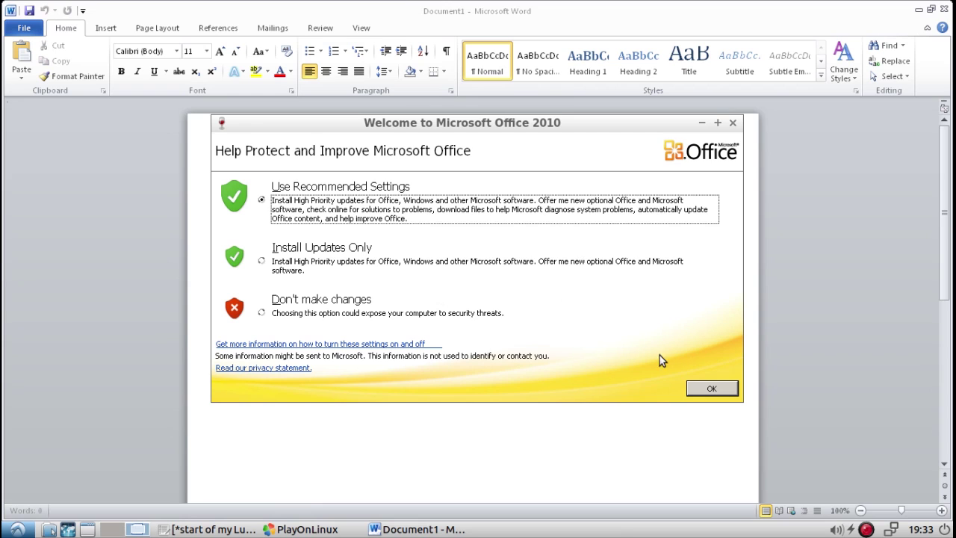
{"action": "left_click", "coordinate": [703, 388]}
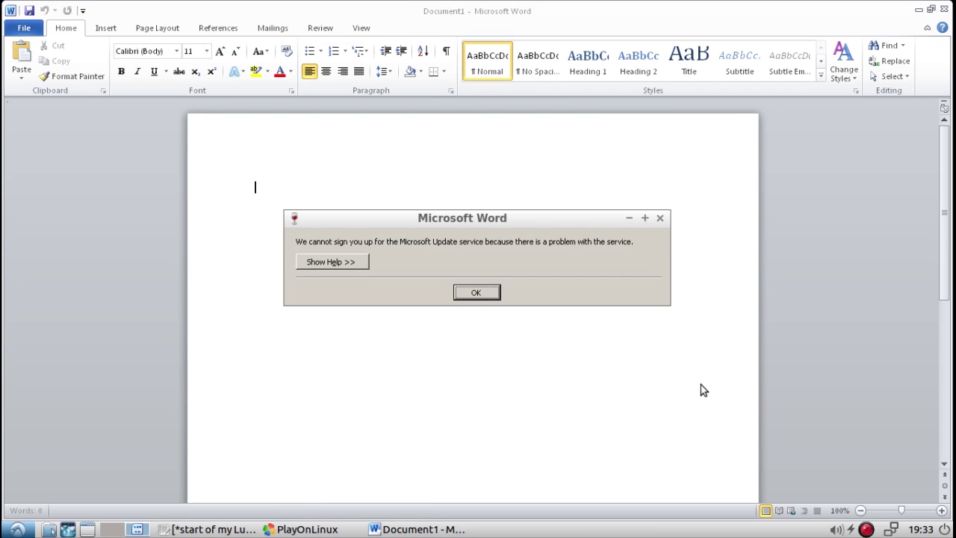
{"action": "left_click", "coordinate": [480, 293]}
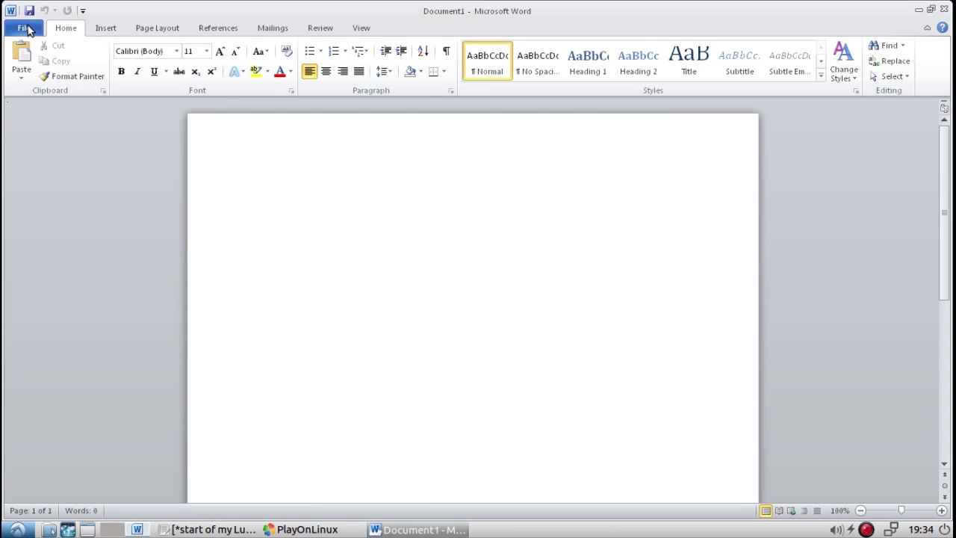
Check the product activation and version details under File > Help, then return to Document1
{"action": "left_click", "coordinate": [25, 28]}
{"action": "left_click", "coordinate": [44, 270]}
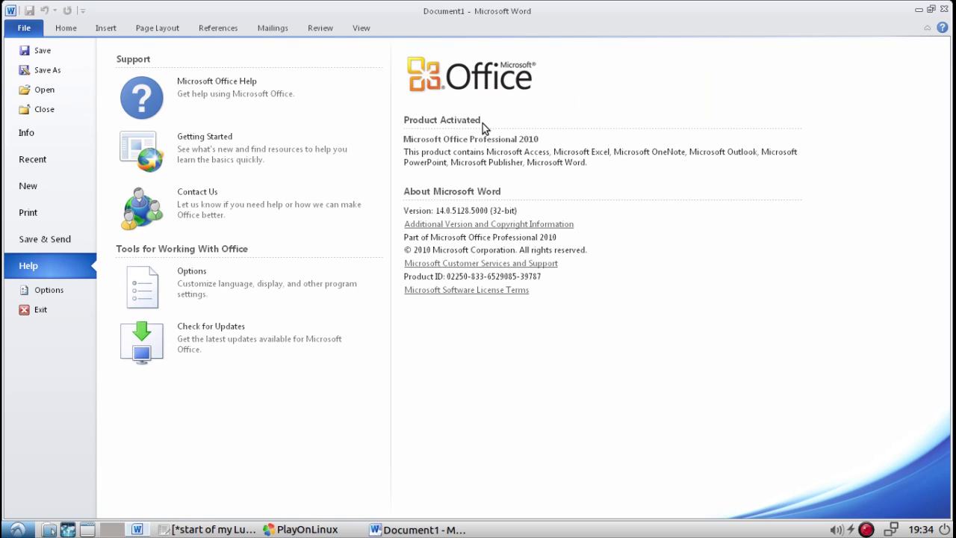
{"action": "left_click", "coordinate": [64, 30]}
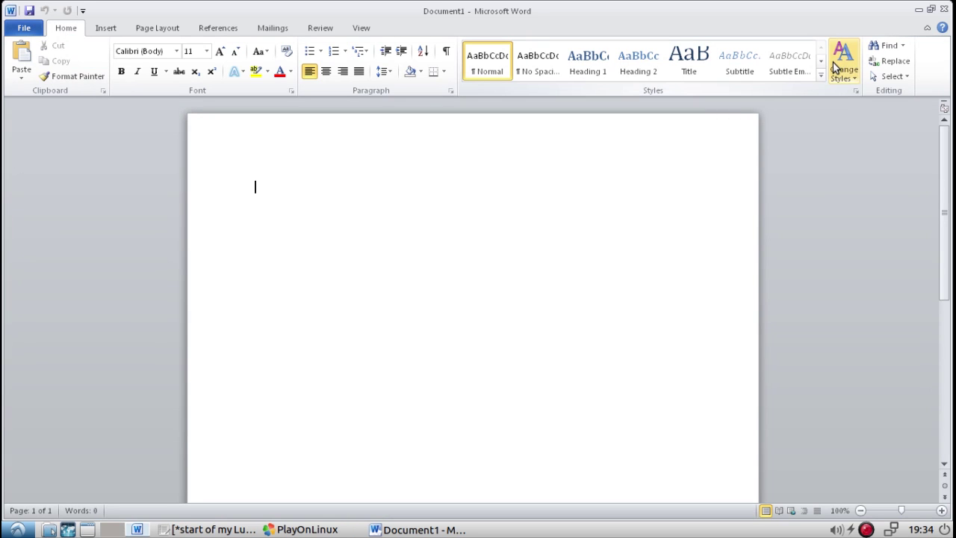
Open 'Microsoft Office 2010 running in My Lubuntu 1604.docx' from My Documents, then close it and Word
{"action": "left_click", "coordinate": [24, 29]}
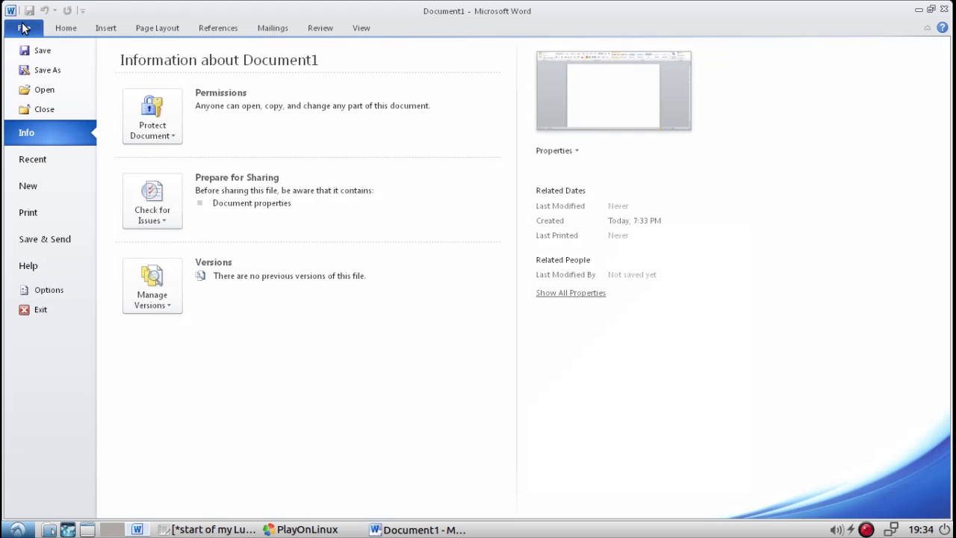
{"action": "left_click", "coordinate": [28, 91]}
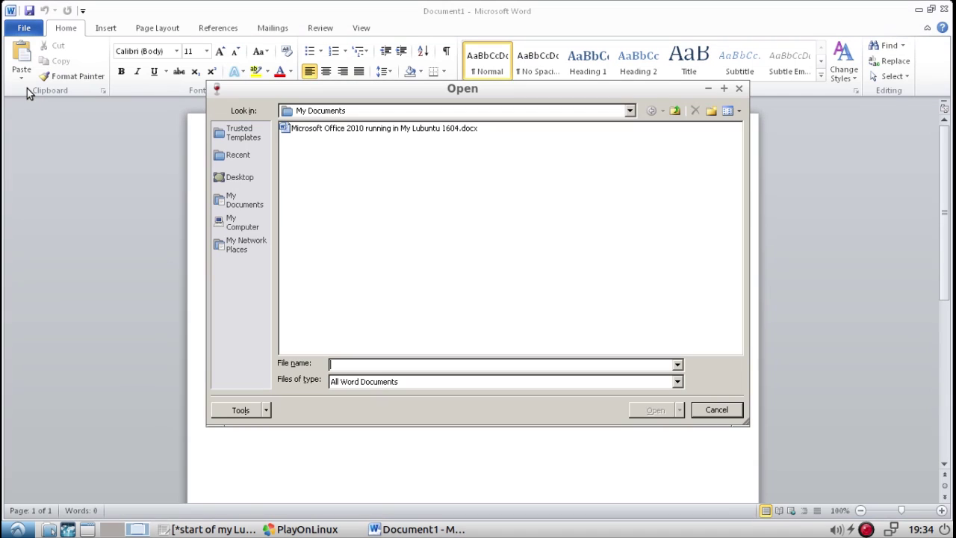
{"action": "left_click", "coordinate": [391, 131]}
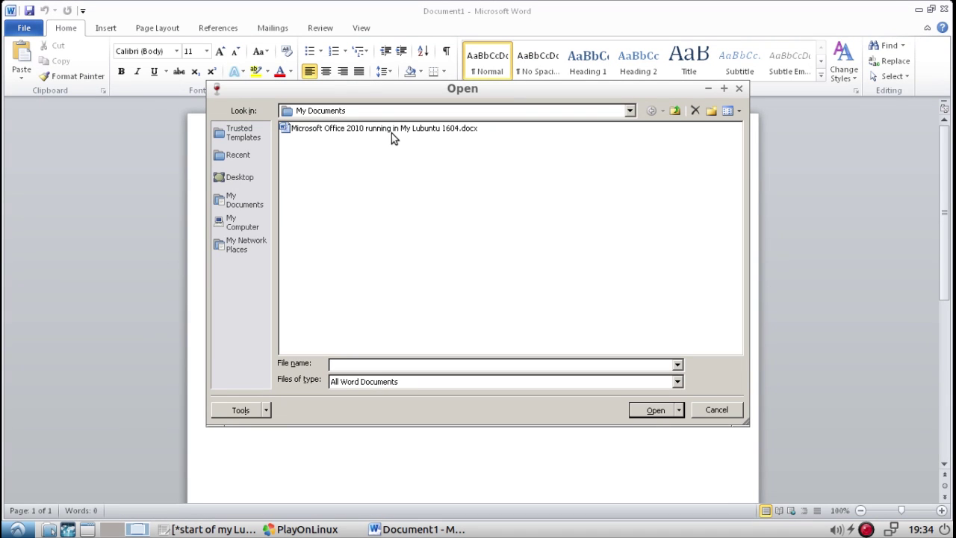
{"action": "left_click", "coordinate": [642, 410]}
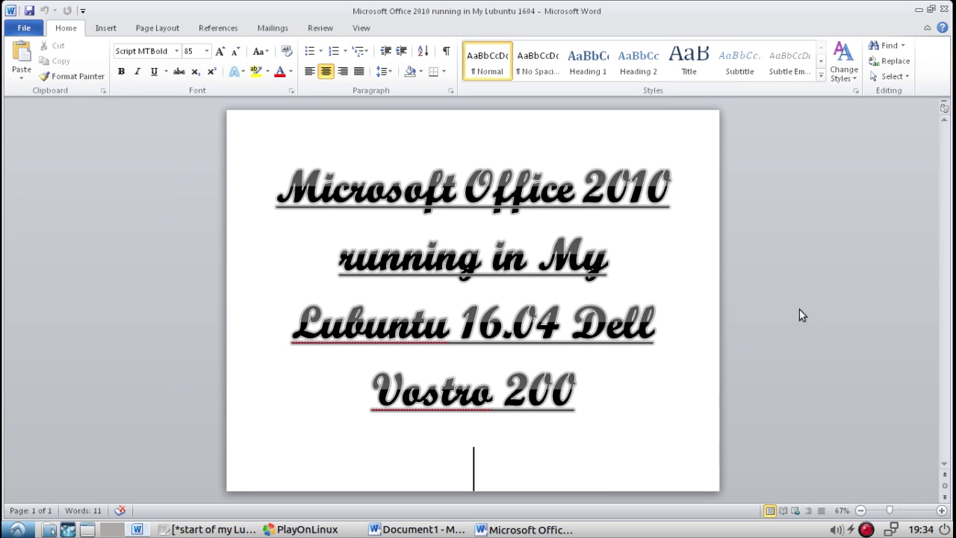
{"action": "left_click", "coordinate": [943, 9]}
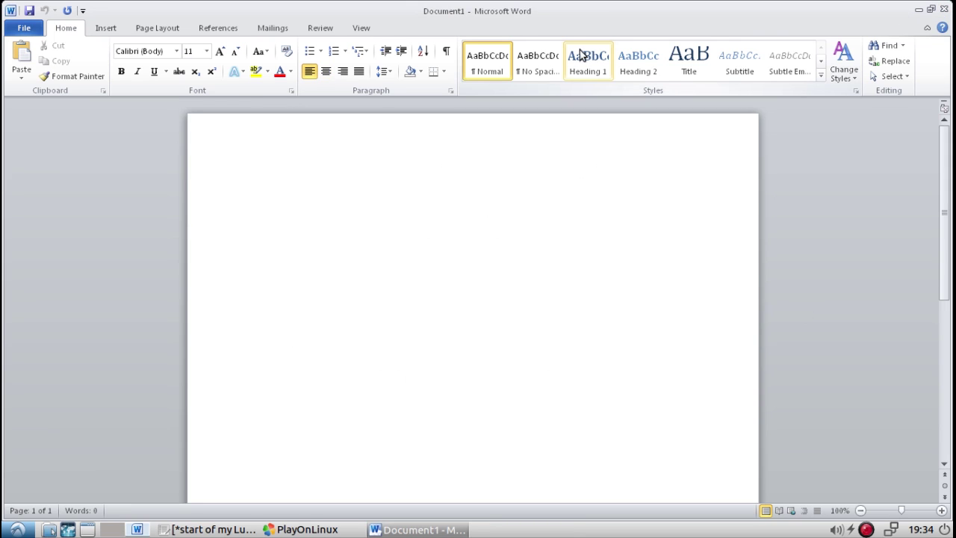
{"action": "left_click", "coordinate": [947, 8]}
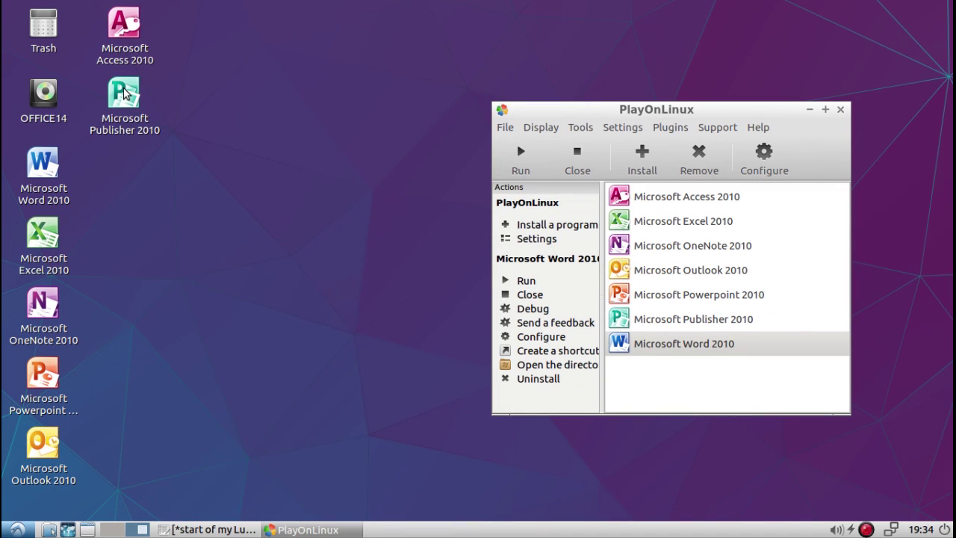
{"action": "right_click", "coordinate": [132, 33]}
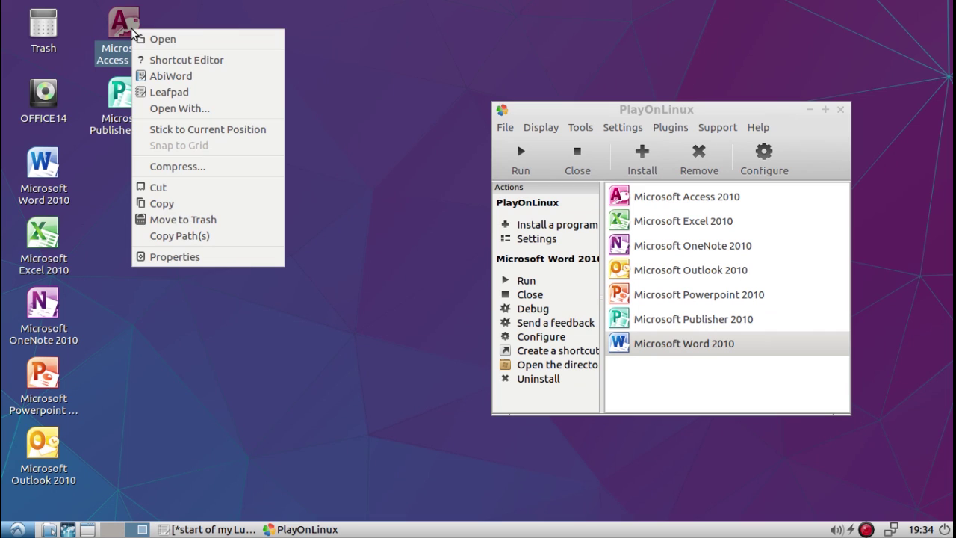
{"action": "left_click", "coordinate": [139, 39]}
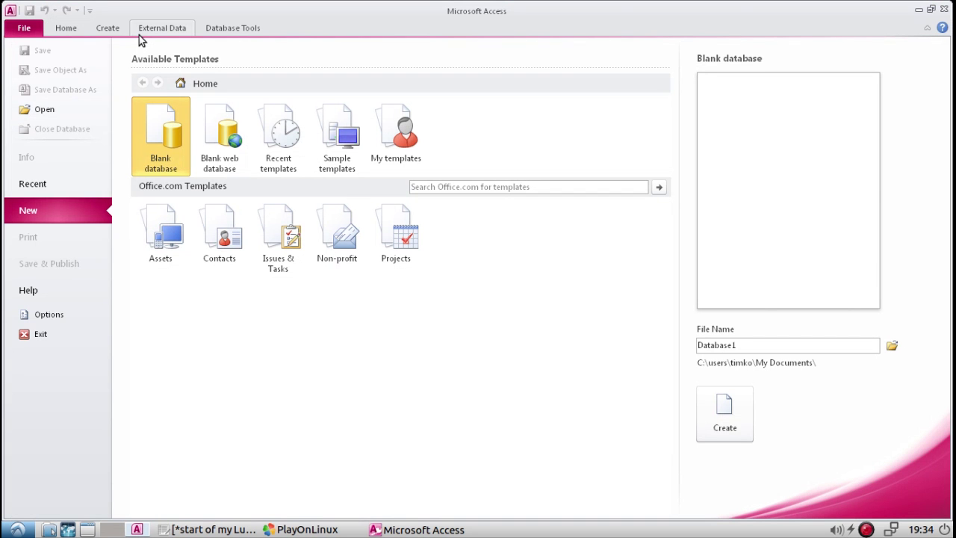
{"action": "left_click", "coordinate": [943, 9]}
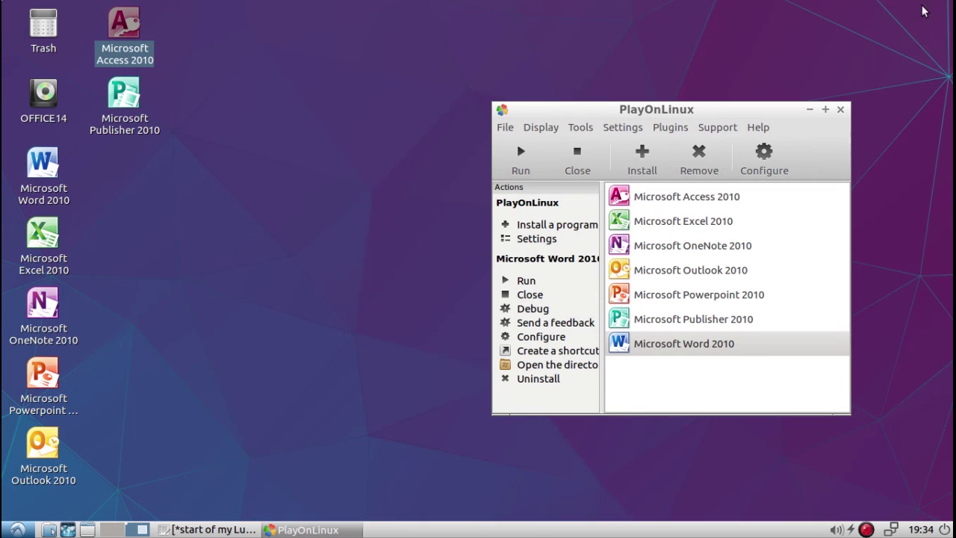
{"action": "left_click", "coordinate": [43, 239]}
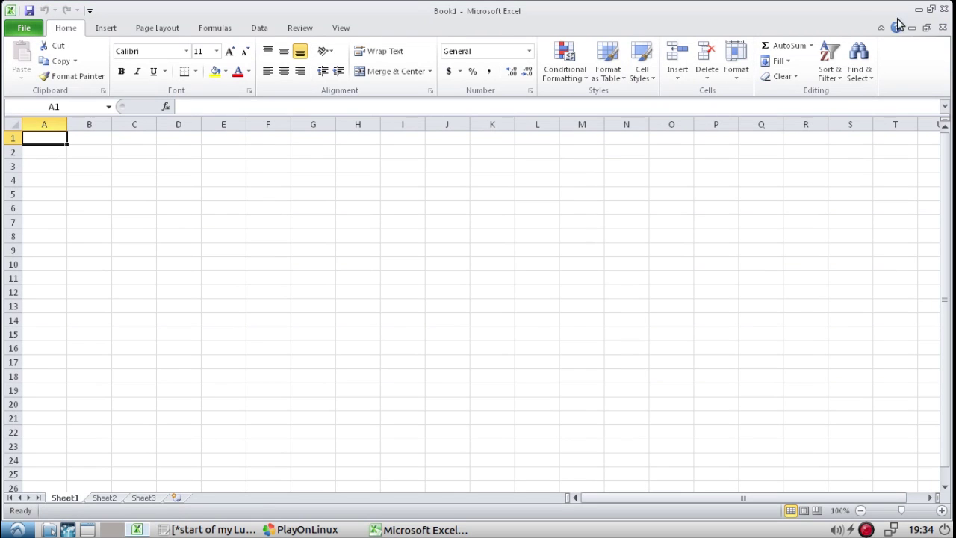
{"action": "left_click", "coordinate": [944, 9]}
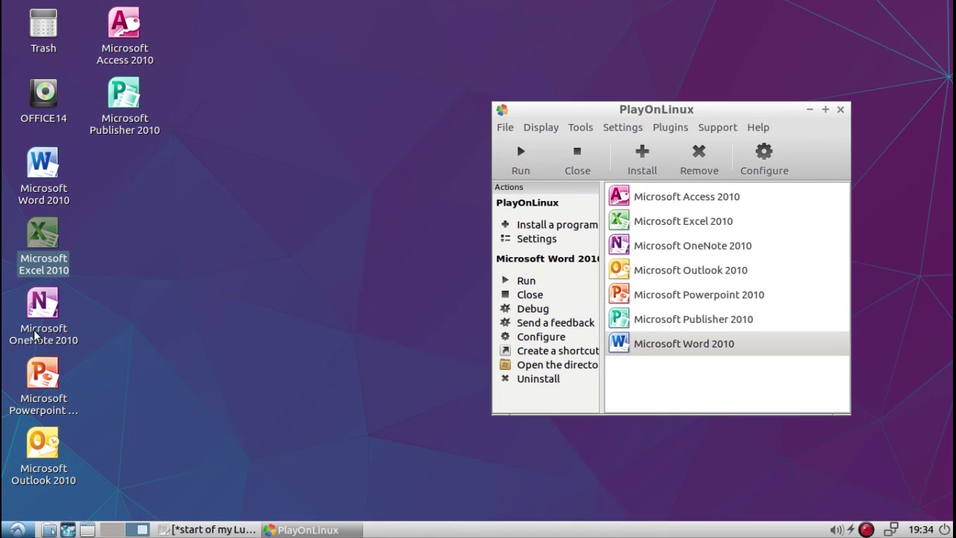
{"action": "left_click", "coordinate": [32, 310]}
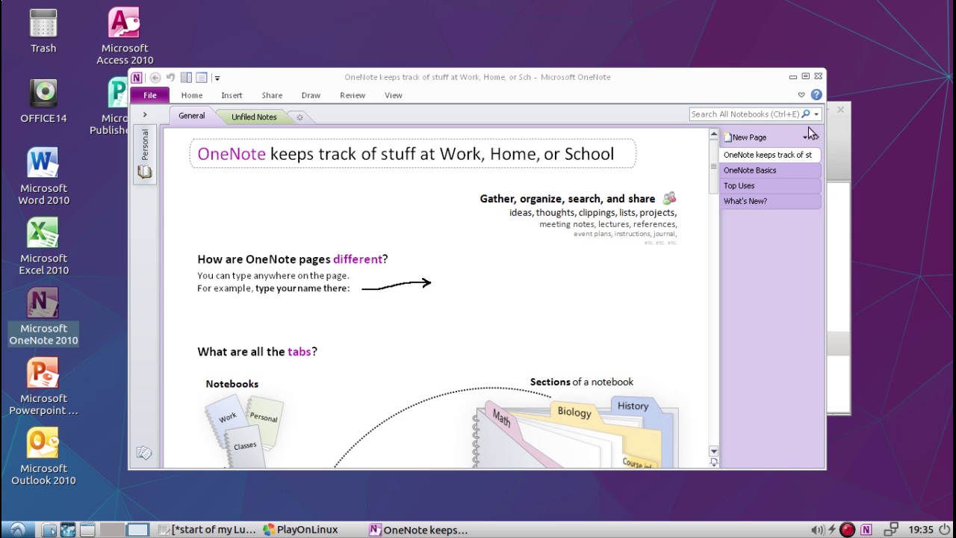
{"action": "left_click", "coordinate": [818, 76]}
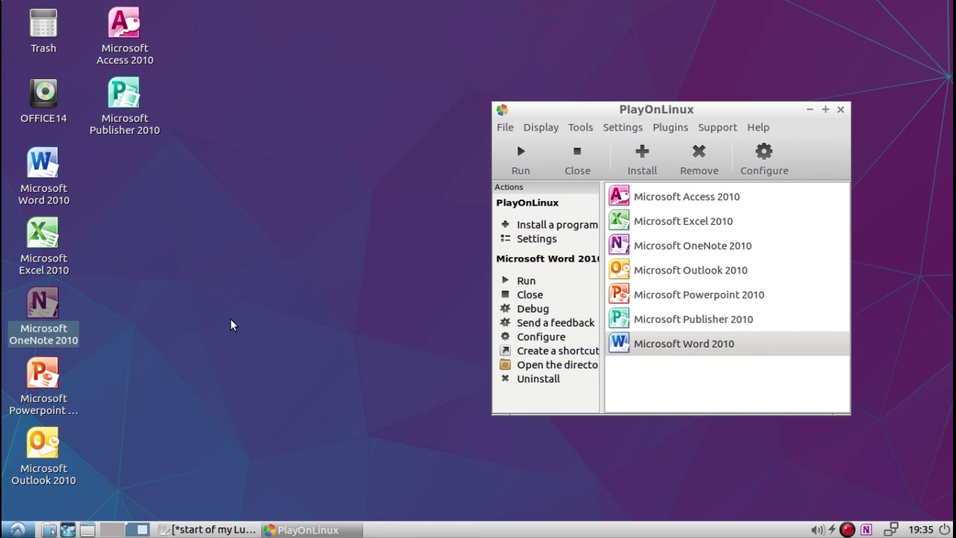
{"action": "left_click", "coordinate": [37, 381]}
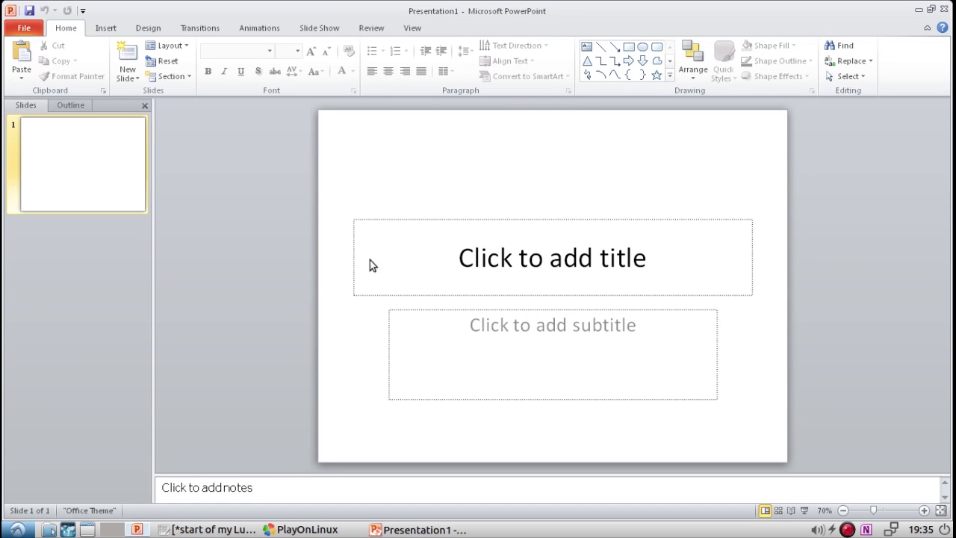
{"action": "left_click", "coordinate": [944, 9]}
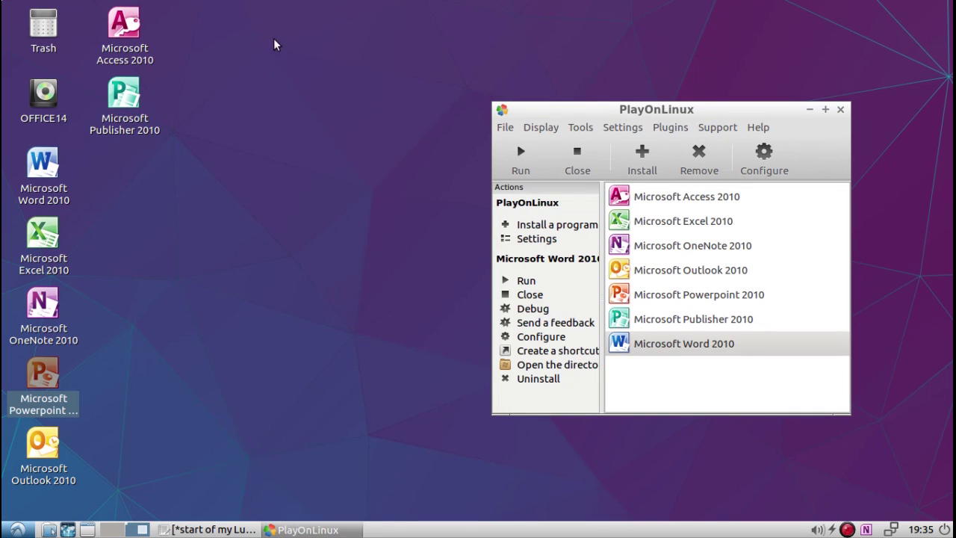
{"action": "left_click", "coordinate": [126, 102]}
{"action": "right_click", "coordinate": [126, 100]}
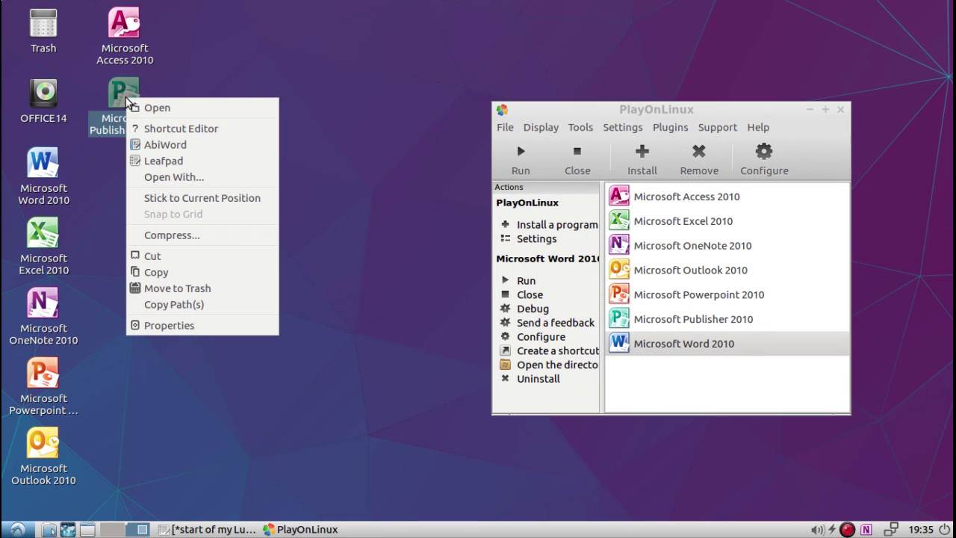
{"action": "left_click", "coordinate": [134, 108]}
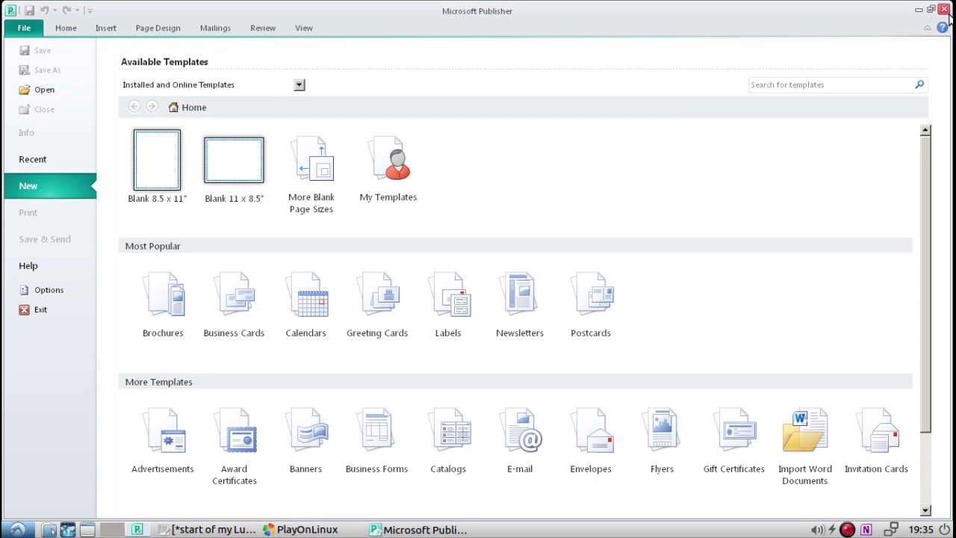
{"action": "left_click", "coordinate": [944, 10]}
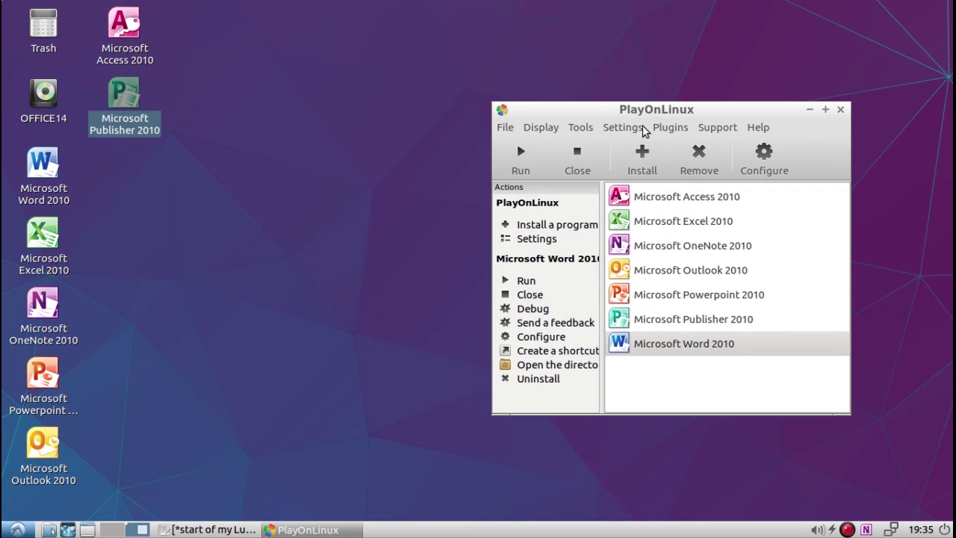
{"action": "left_click_drag", "start_coordinate": [644, 112], "coordinate": [711, 102]}
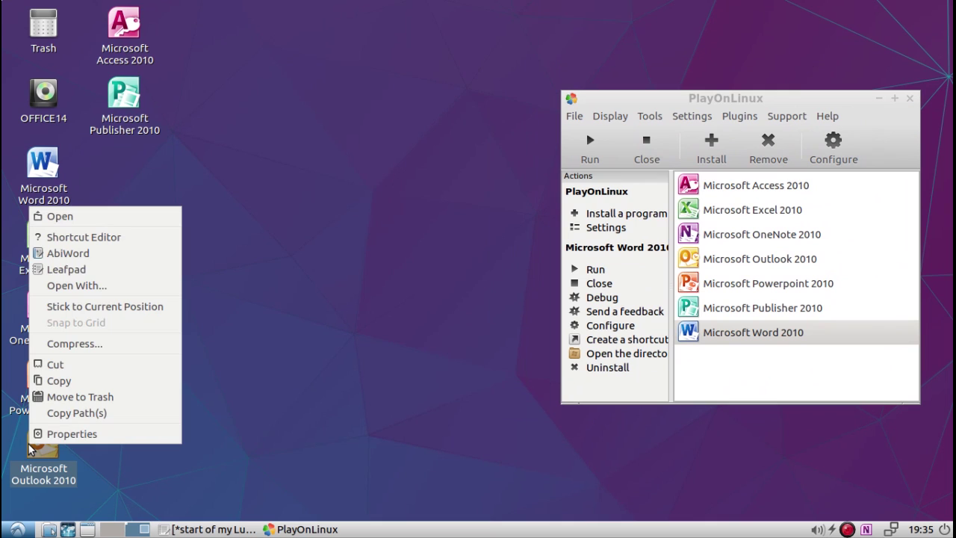
{"action": "left_click", "coordinate": [77, 219]}
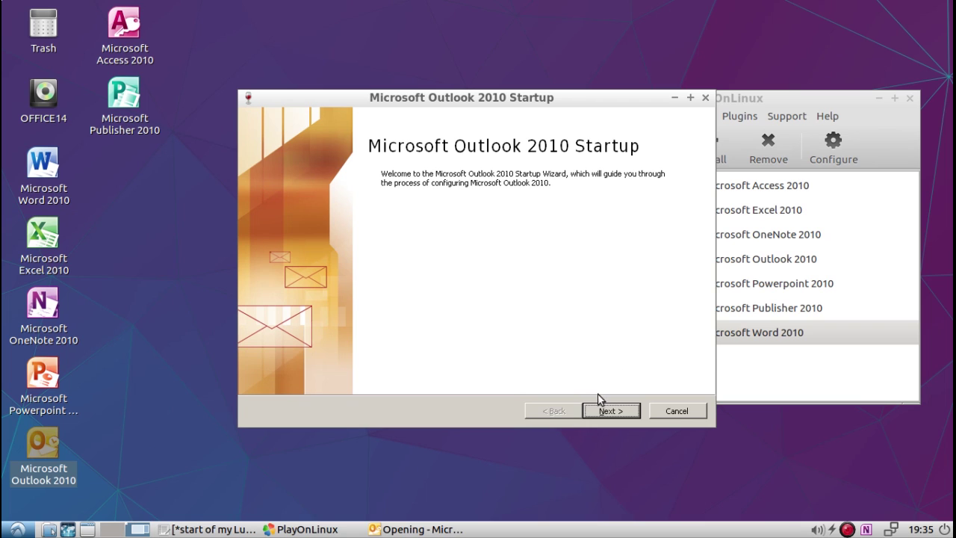
{"action": "left_click", "coordinate": [662, 410]}
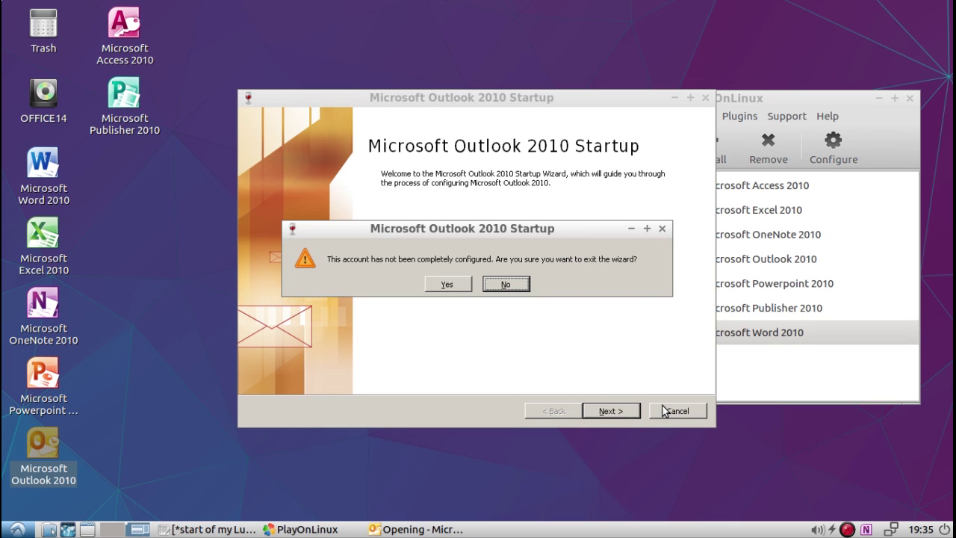
{"action": "left_click", "coordinate": [457, 285]}
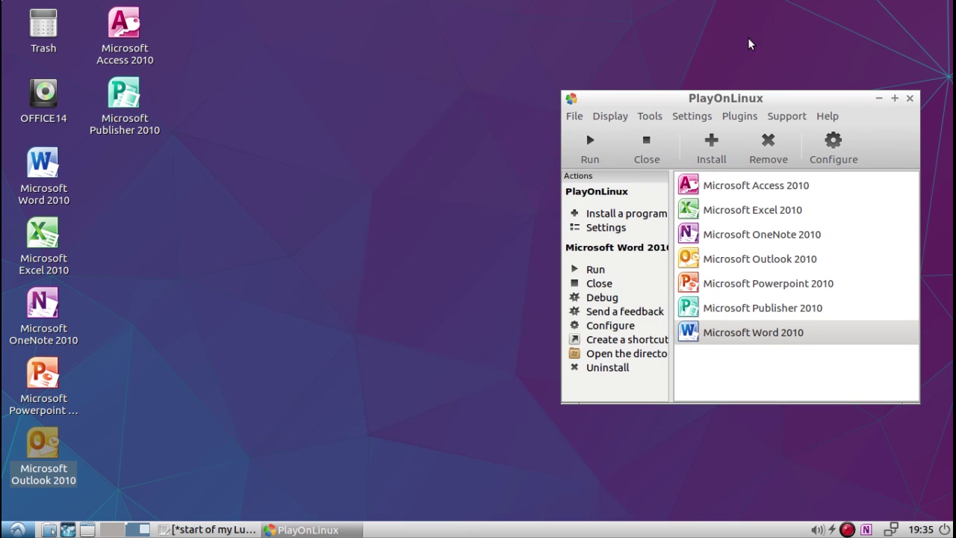
Move the PlayOnLinux window left and close it, confirming that all its windows close
{"action": "left_click_drag", "start_coordinate": [749, 98], "coordinate": [625, 100]}
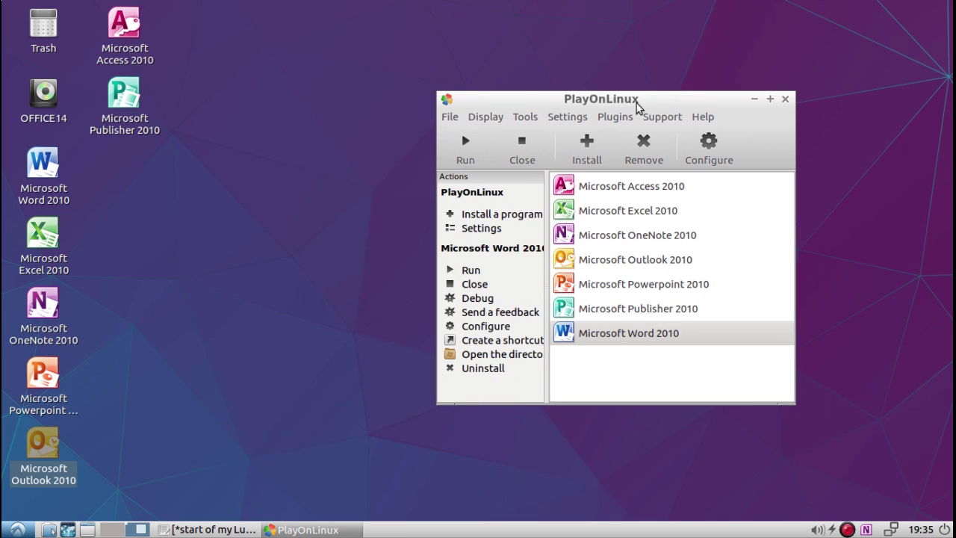
{"action": "left_click", "coordinate": [784, 100]}
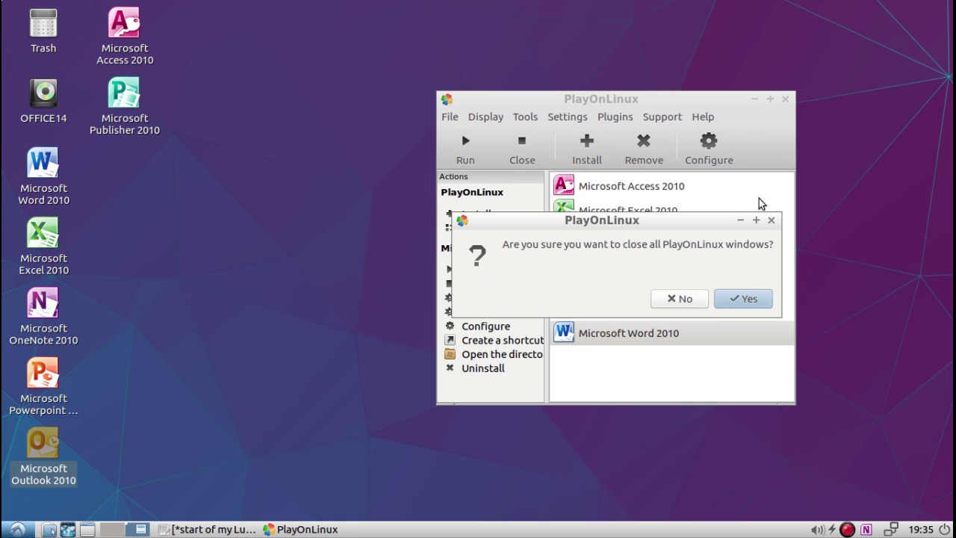
{"action": "left_click", "coordinate": [739, 299]}
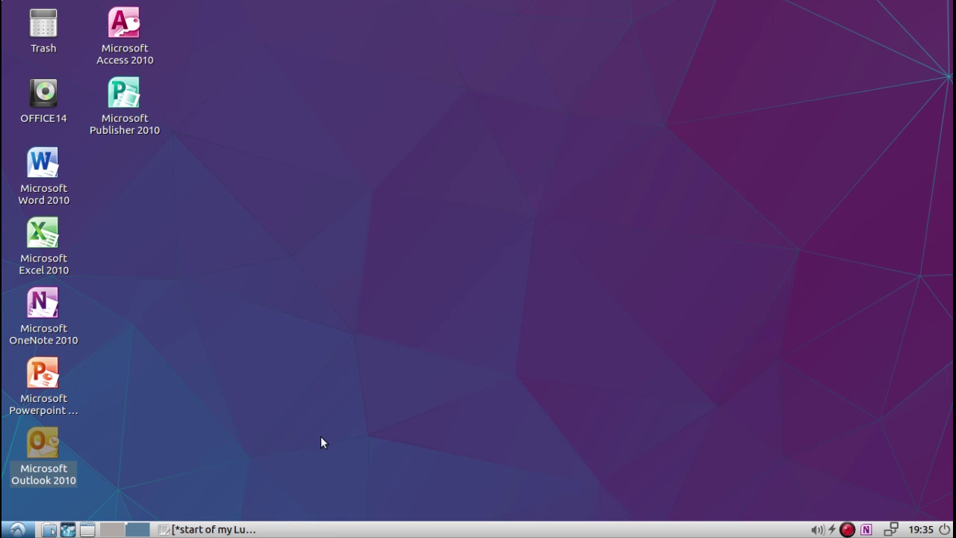
Restore the '*start of my Lubuntu series' Leafpad notes and browse the start menu up to System Tools
{"action": "left_click", "coordinate": [197, 528]}
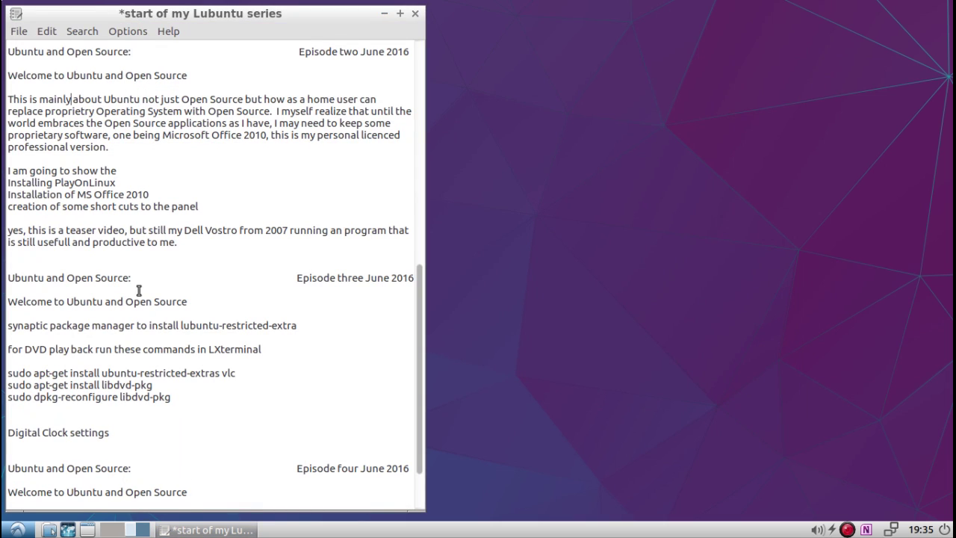
{"action": "left_click", "coordinate": [18, 530]}
{"action": "mouse_move", "coordinate": [25, 418]}
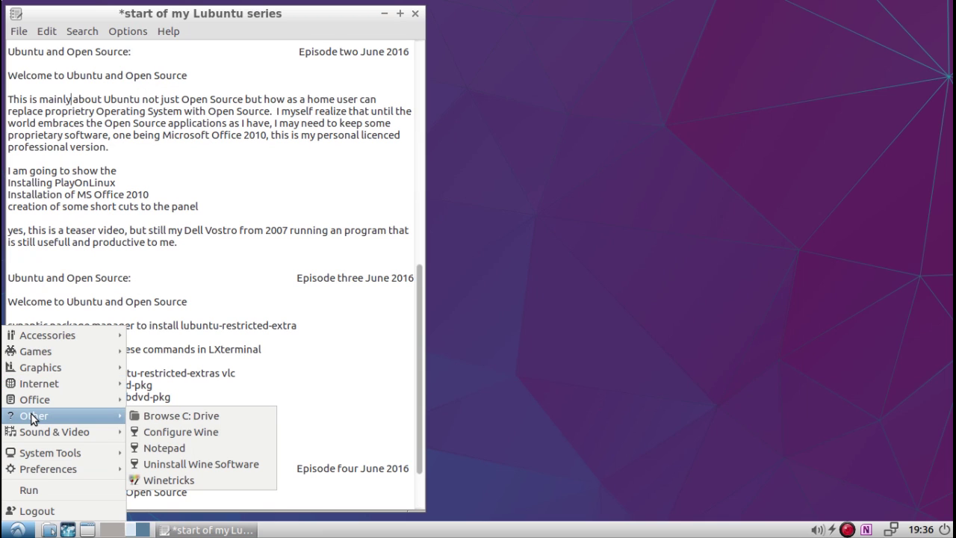
{"action": "mouse_move", "coordinate": [37, 352]}
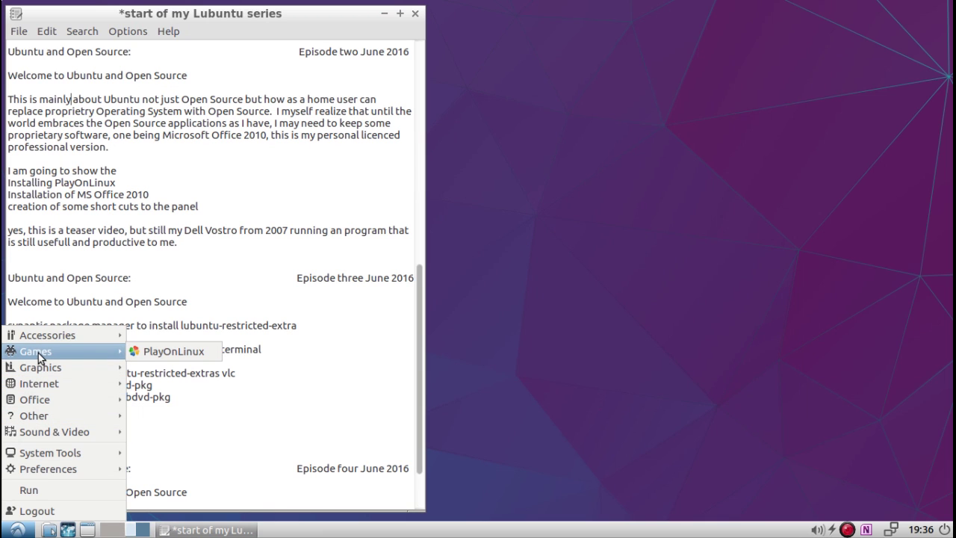
{"action": "mouse_move", "coordinate": [47, 396]}
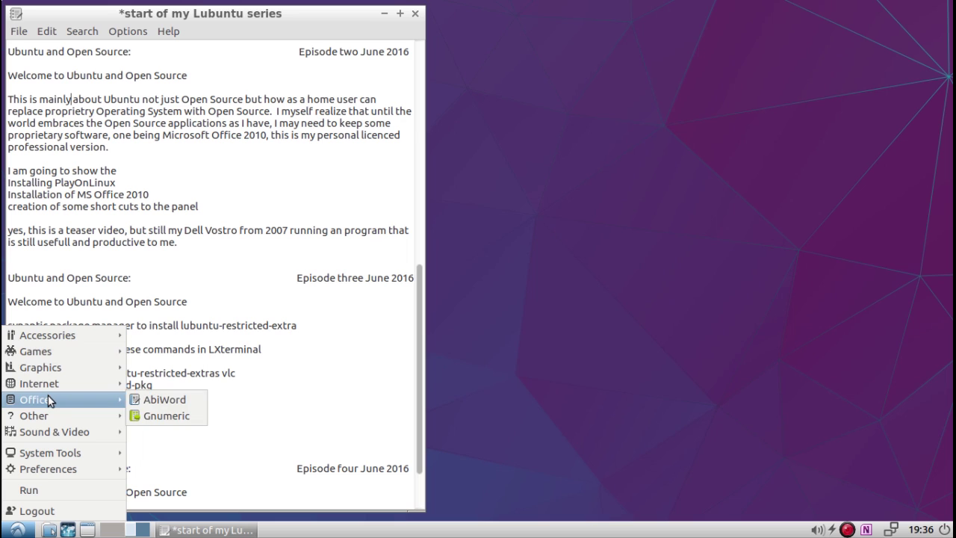